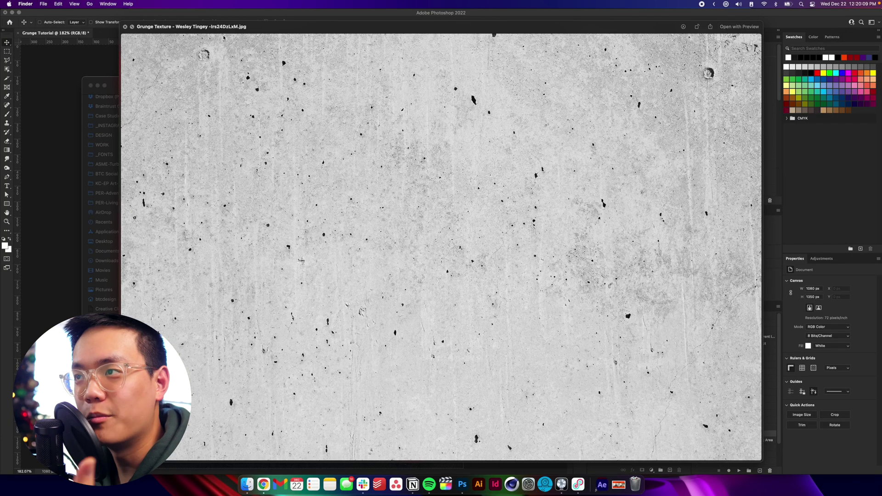
# - Open the concrete grunge texture JPG from the Assets folder in Photoshop and add a Black & White adjustment layer
pyautogui.press('space')
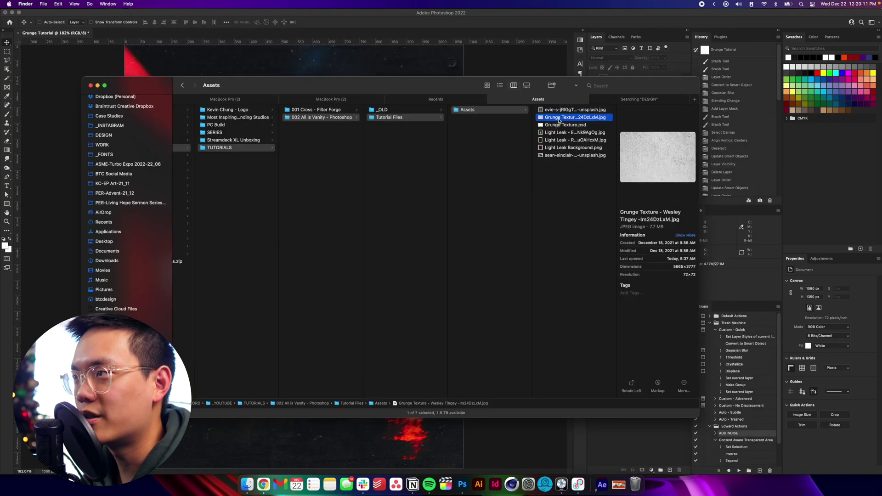
pyautogui.moveTo(559, 120); pyautogui.dragTo(464, 488)
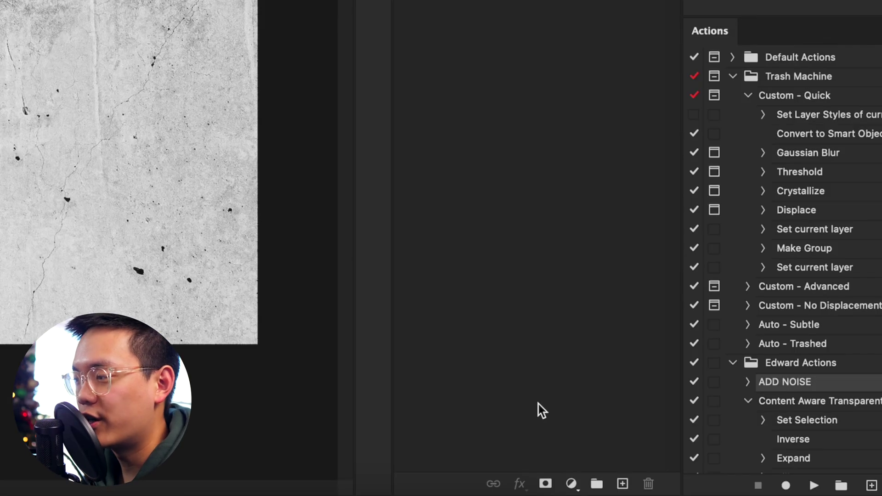
pyautogui.click(652, 470)
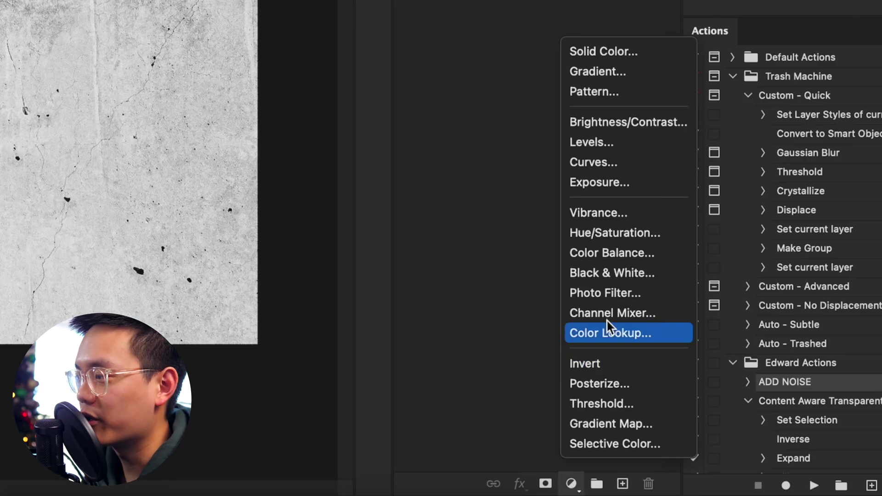
pyautogui.click(611, 274)
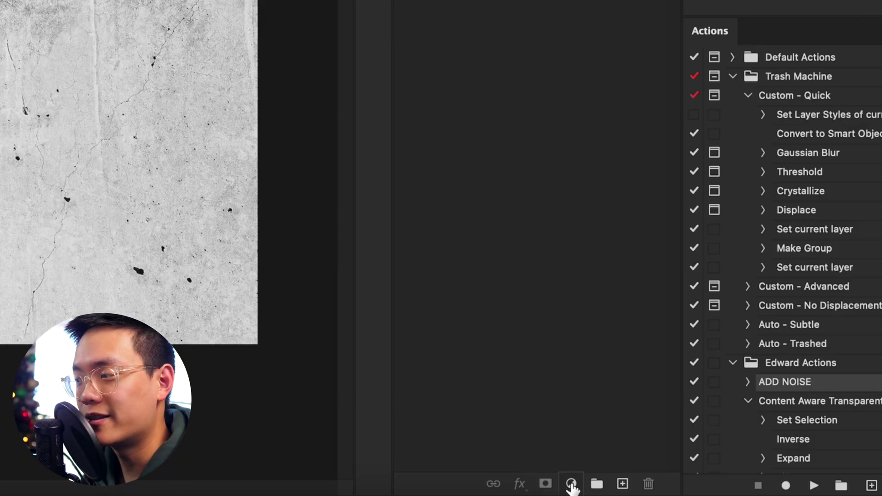
# - Add a Levels adjustment layer to the texture with midtones 1.57, white input 219 and black output 119
pyautogui.click(571, 484)
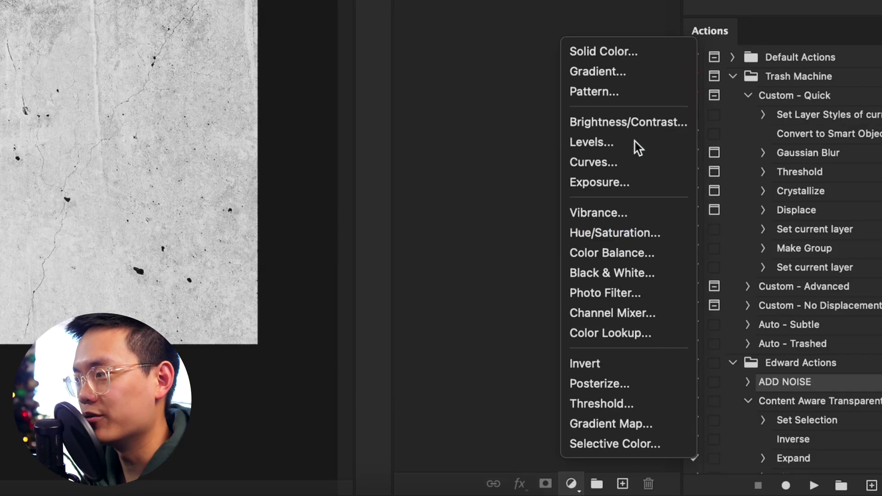
pyautogui.click(635, 143)
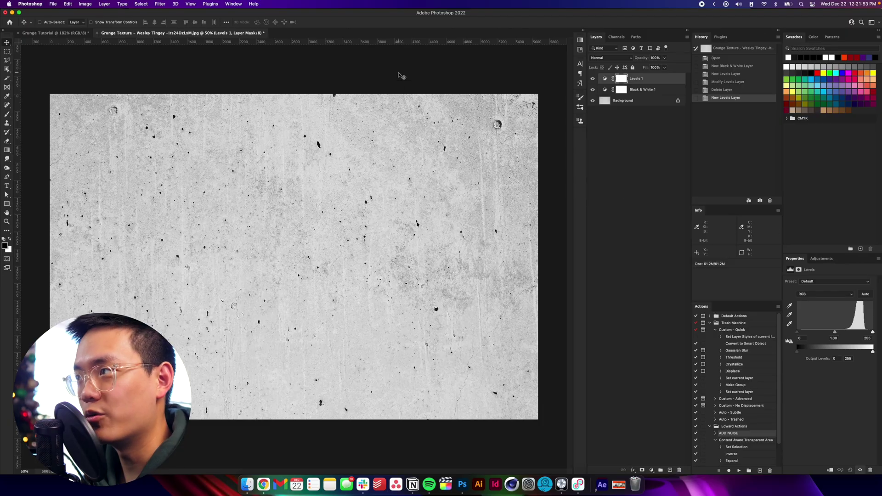
pyautogui.click(233, 4)
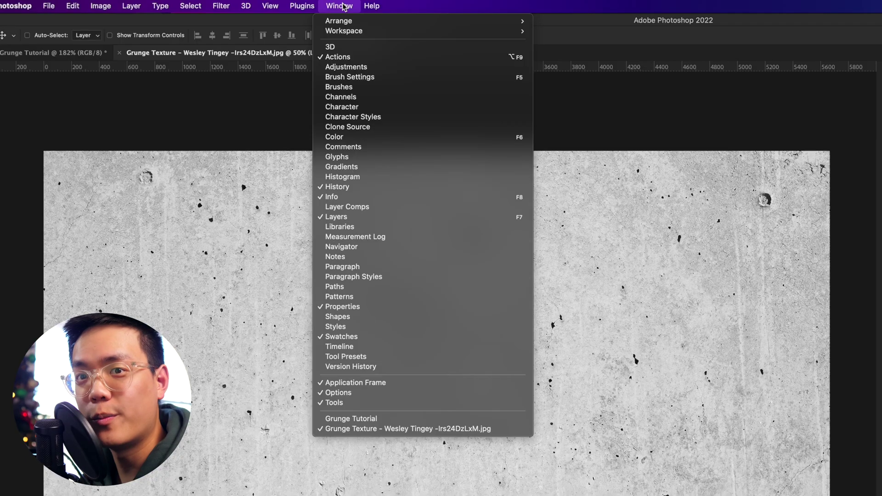
pyautogui.click(399, 306)
pyautogui.moveTo(871, 307); pyautogui.dragTo(844, 306)
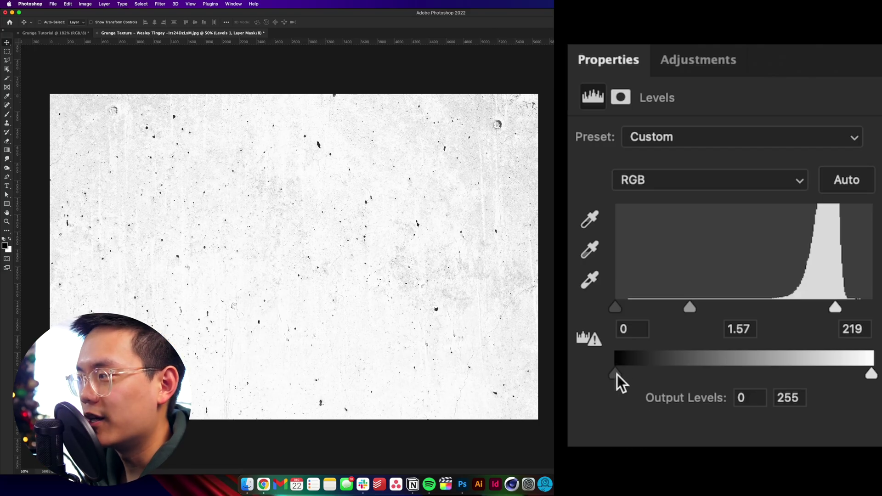
pyautogui.moveTo(615, 374); pyautogui.dragTo(735, 386)
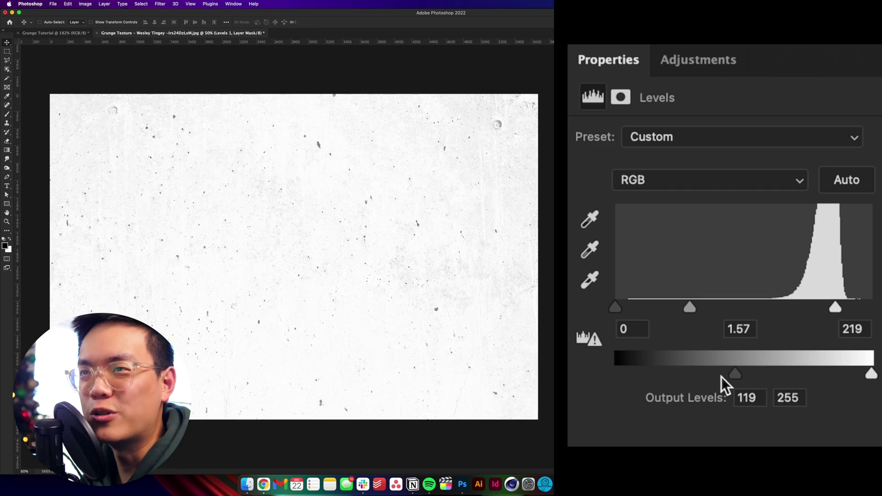
pyautogui.click(661, 226)
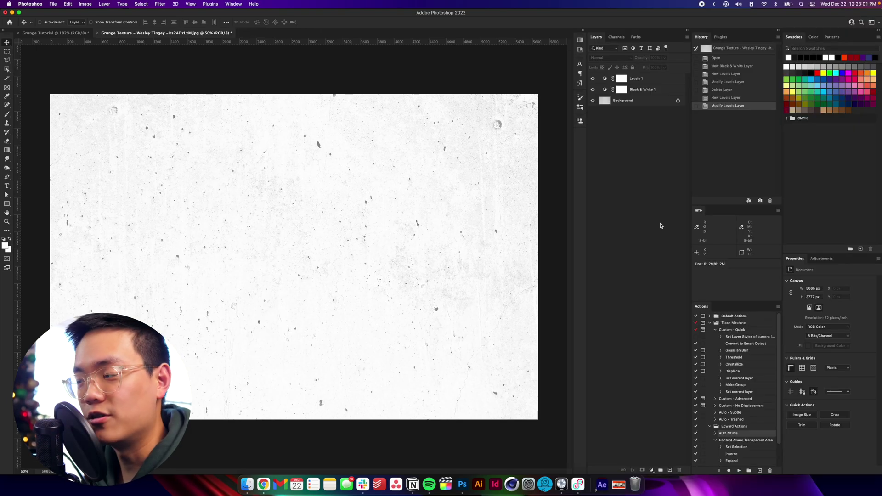
# - Save the edited texture in Photoshop format as Grunge Texture.psd in the Assets folder
pyautogui.click(53, 3)
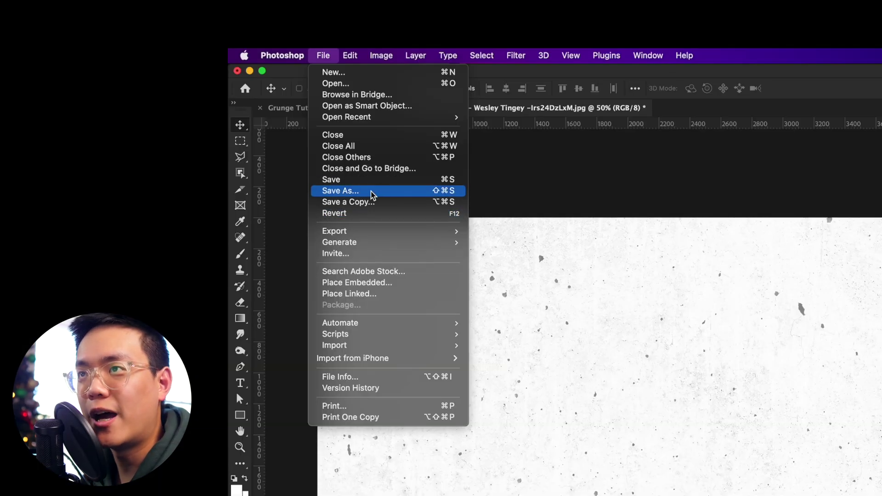
pyautogui.click(371, 191)
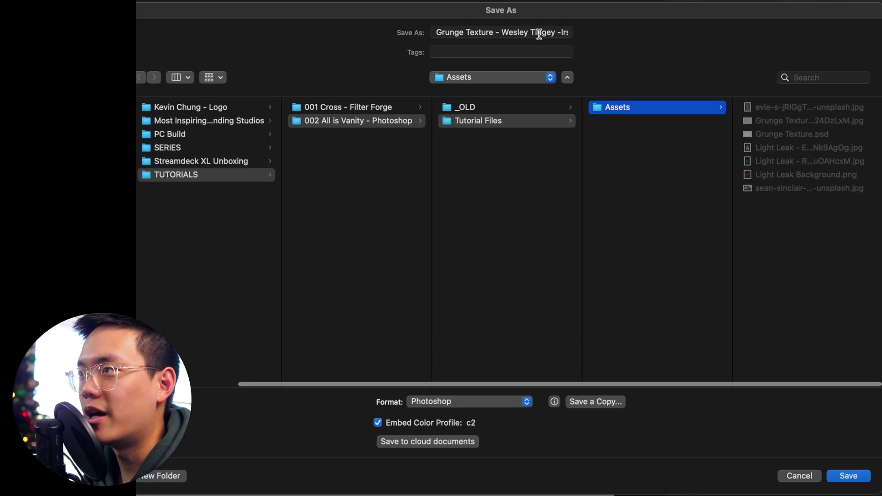
pyautogui.moveTo(439, 32); pyautogui.dragTo(559, 34)
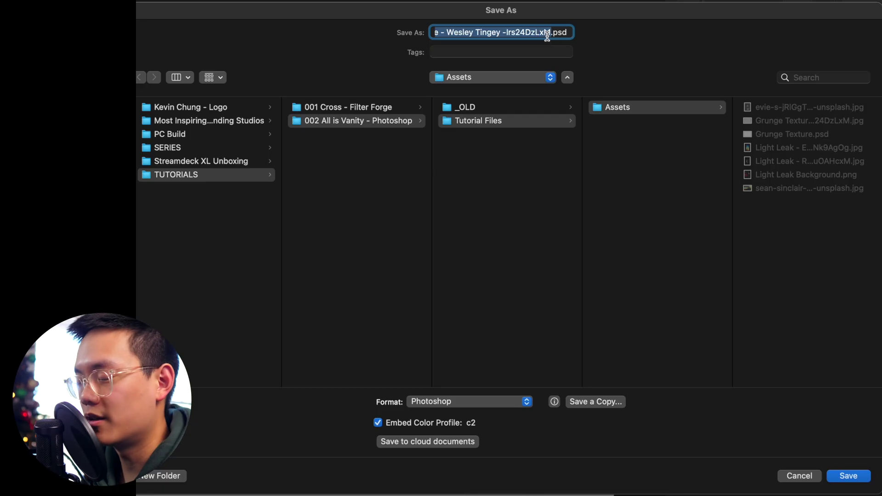
pyautogui.write('Grunge')
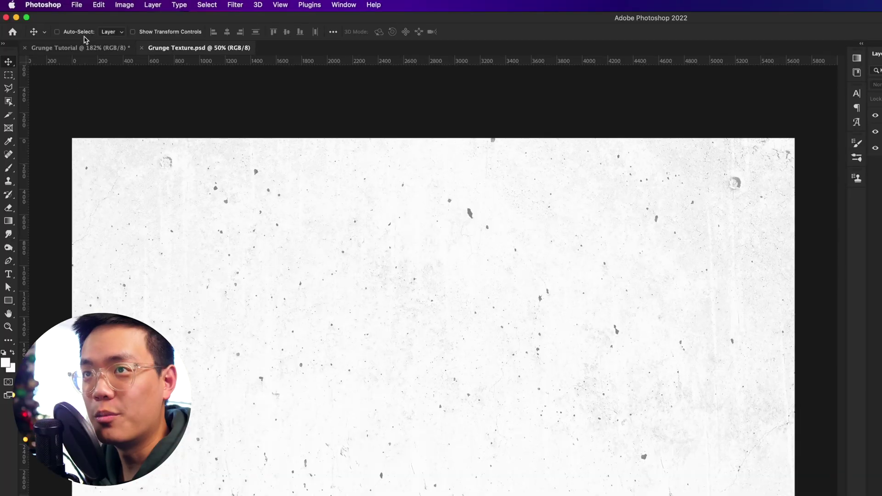
# - Create a new document named Grunge Tutorial, 1080 pixels wide and 1350 pixels high
pyautogui.click(74, 5)
pyautogui.click(82, 19)
pyautogui.doubleClick(621, 211)
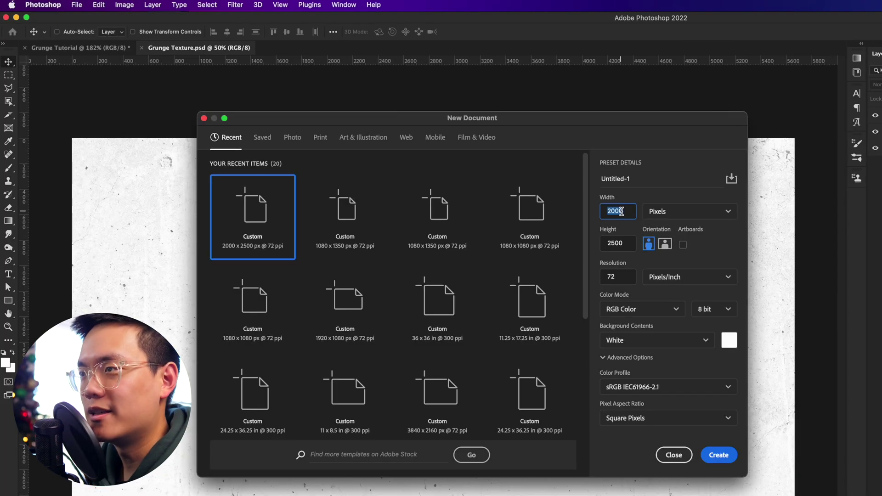
pyautogui.write('1080')
pyautogui.press('Tab')
pyautogui.press('Tab')
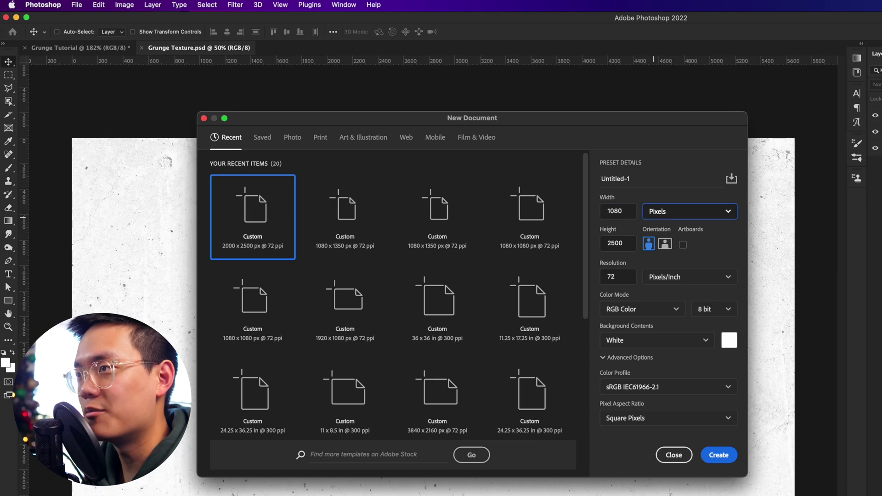
pyautogui.write('1350')
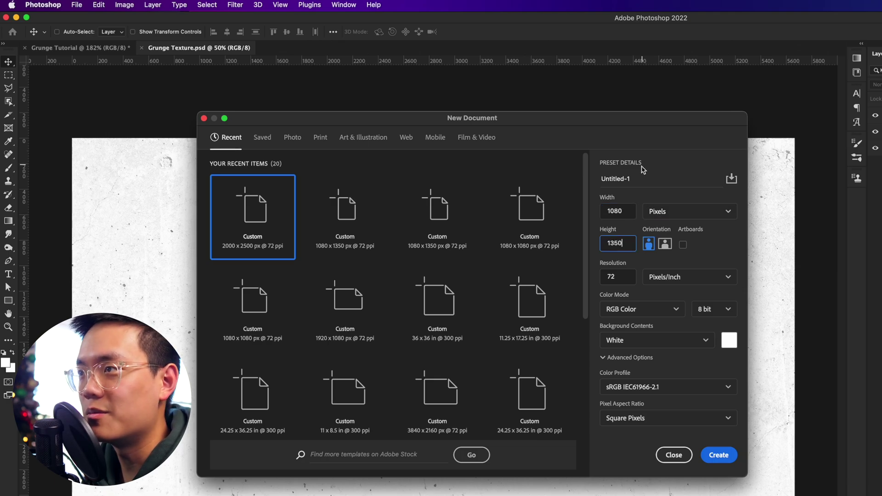
pyautogui.doubleClick(640, 180)
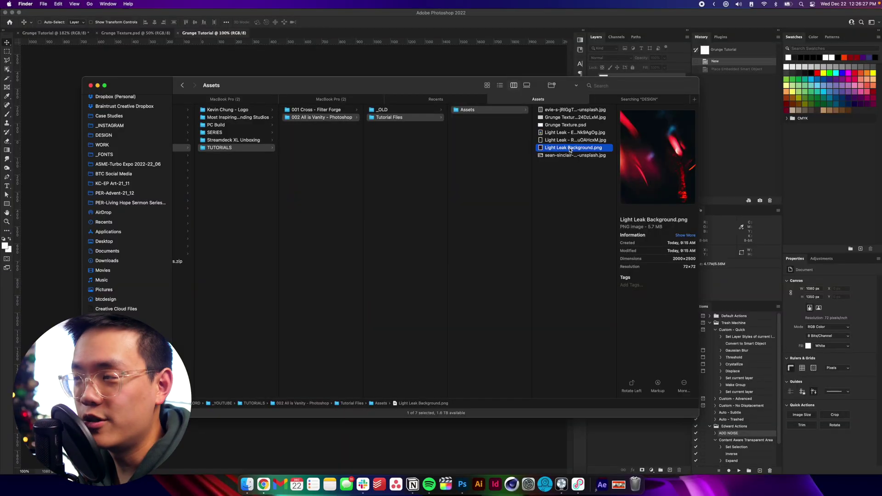
# - Place Light Leak Background.png from the Assets folder into the new document so it fills the canvas
pyautogui.moveTo(570, 150); pyautogui.dragTo(301, 226)
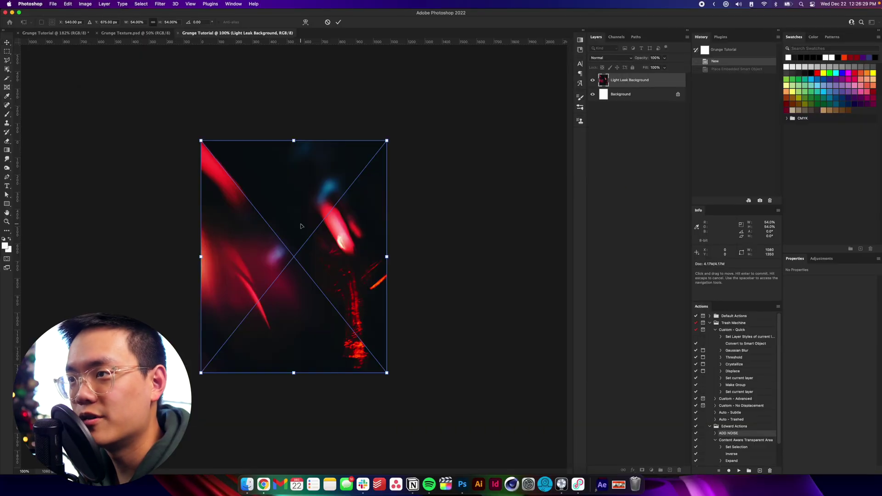
pyautogui.press('Return')
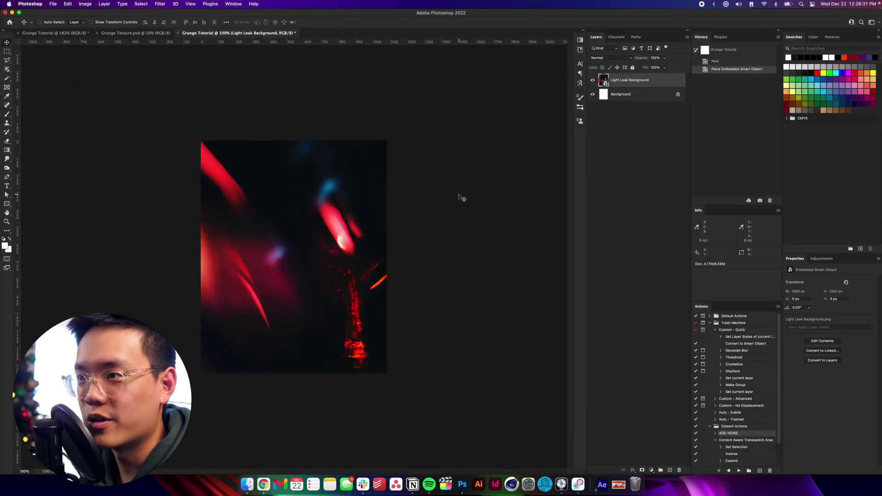
pyautogui.scroll(5, 459, 198)
pyautogui.scroll(-5, 460, 197)
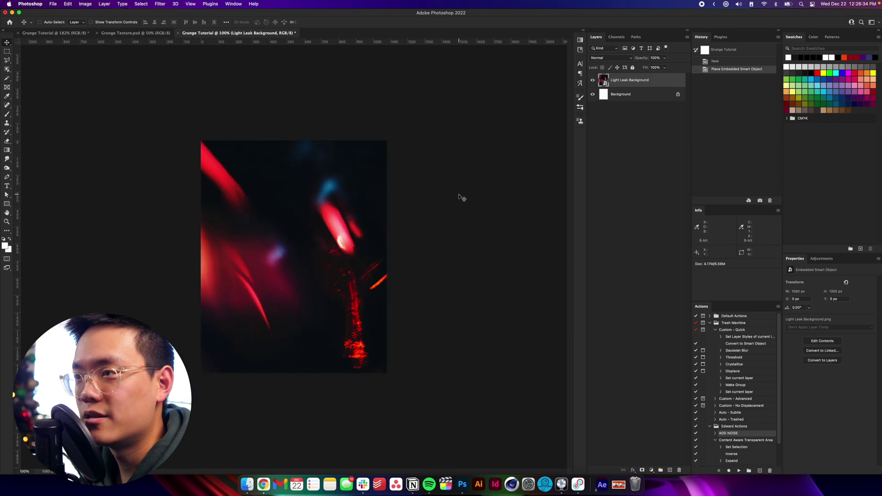
pyautogui.scroll(2, 460, 197)
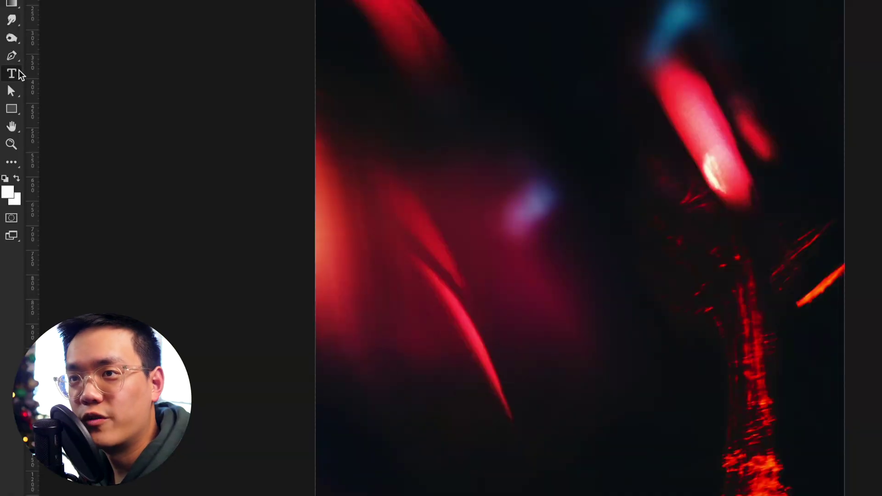
# - Add the white title "All is vanity" in Neue Montreal Bold and scale it up across the middle of the canvas
pyautogui.click(566, 130)
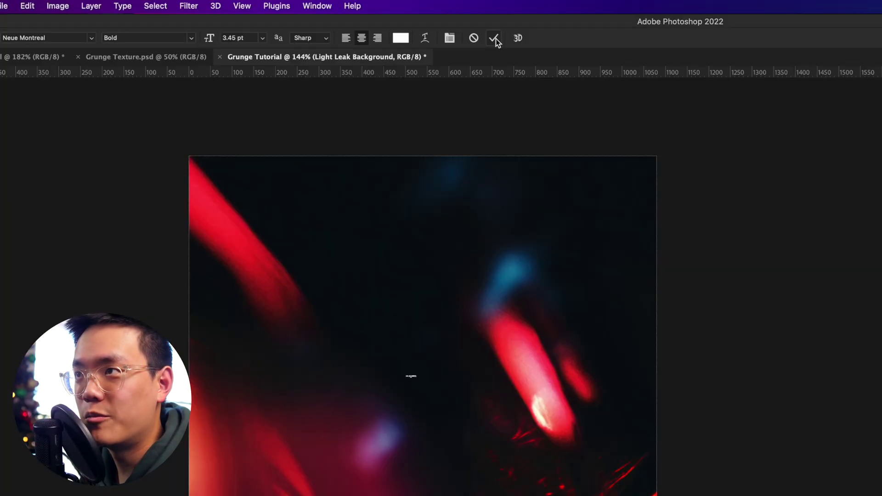
pyautogui.click(495, 39)
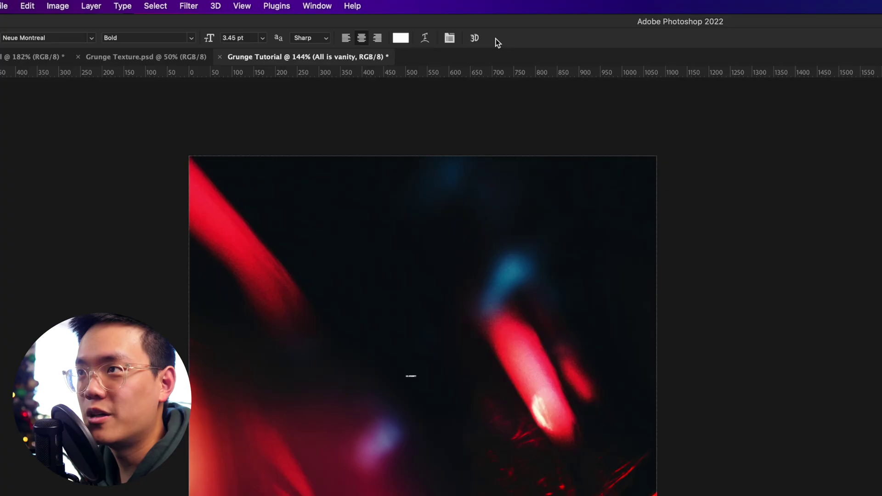
pyautogui.hotkey('ctrl', 't')
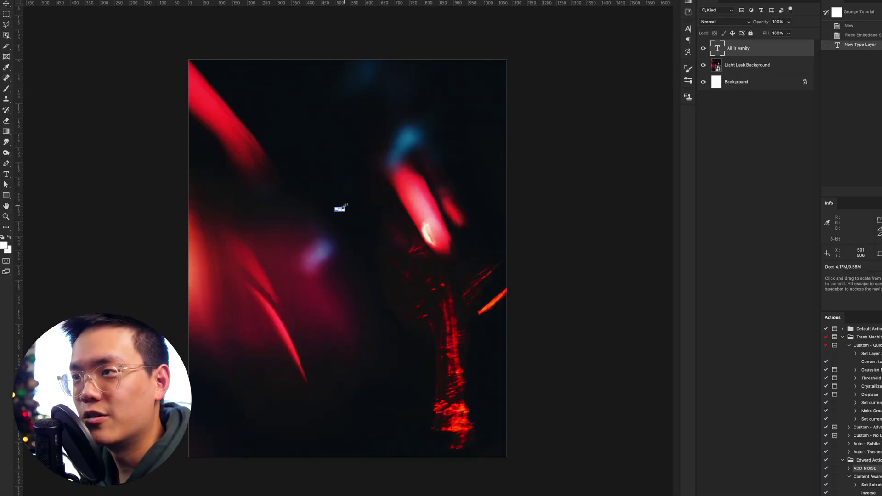
pyautogui.moveTo(345, 205); pyautogui.dragTo(505, 181)
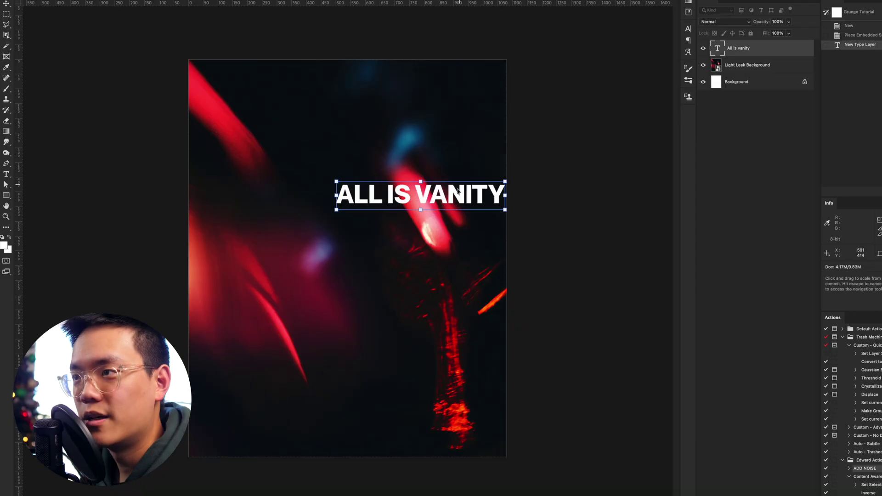
pyautogui.moveTo(452, 199); pyautogui.dragTo(377, 256)
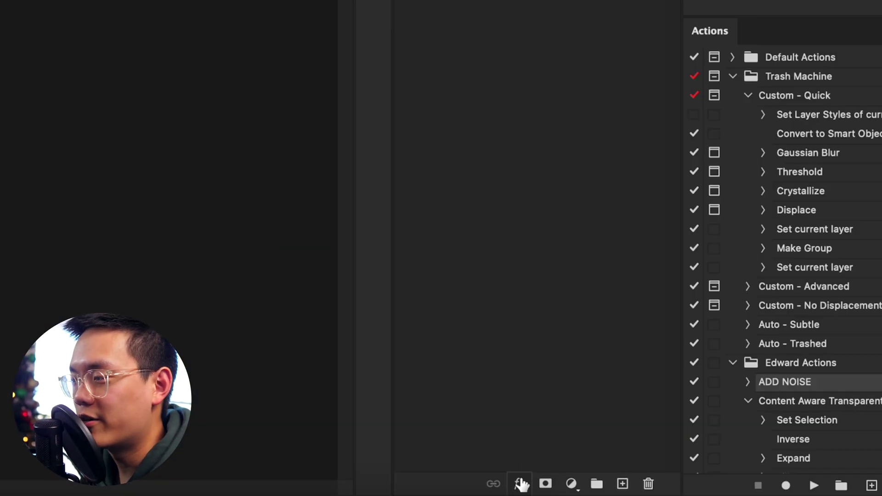
# - Add a 50 px black Stroke effect positioned outside, at 100% opacity, to the title layer
pyautogui.click(521, 484)
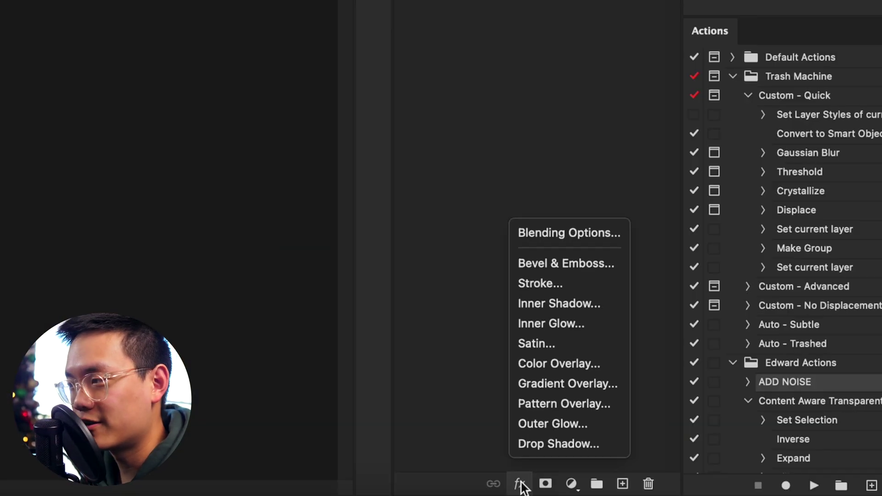
pyautogui.click(541, 284)
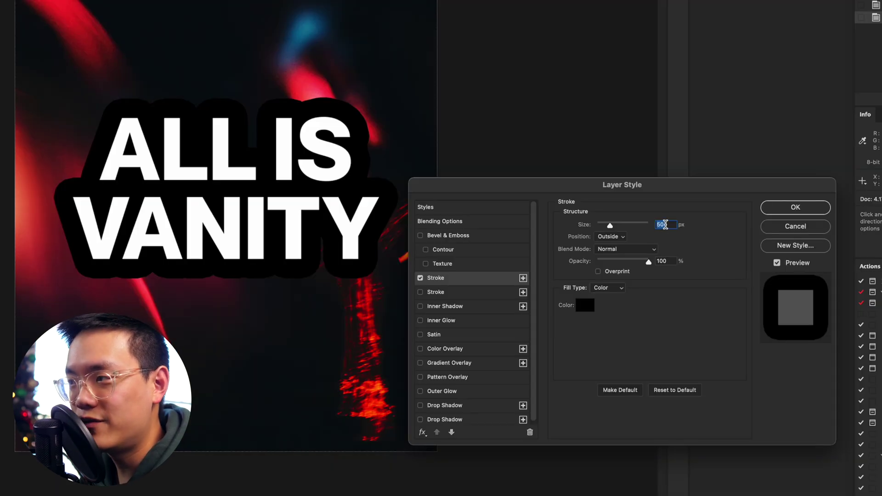
pyautogui.click(611, 236)
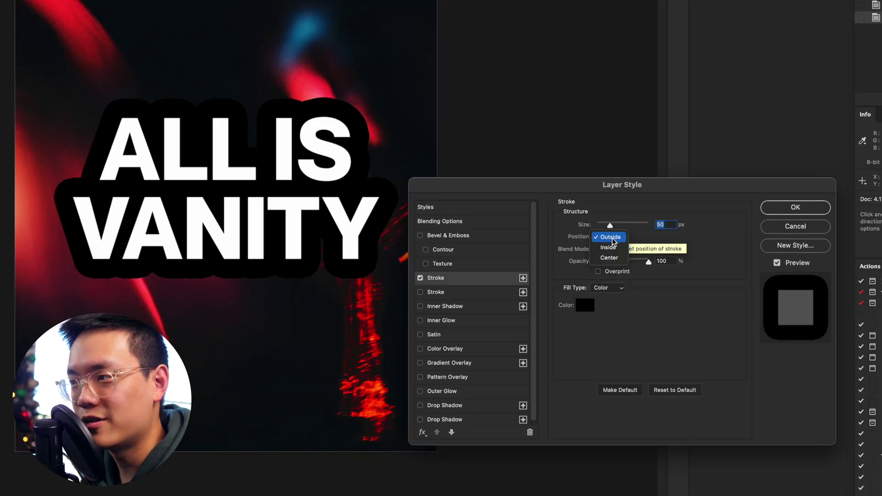
pyautogui.click(612, 238)
pyautogui.click(587, 305)
pyautogui.moveTo(473, 118); pyautogui.dragTo(588, 251)
pyautogui.click(662, 76)
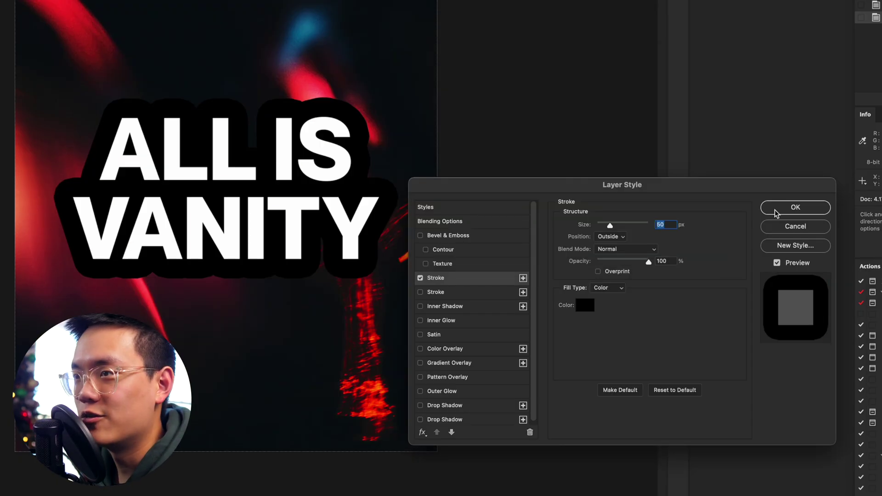
pyautogui.click(796, 207)
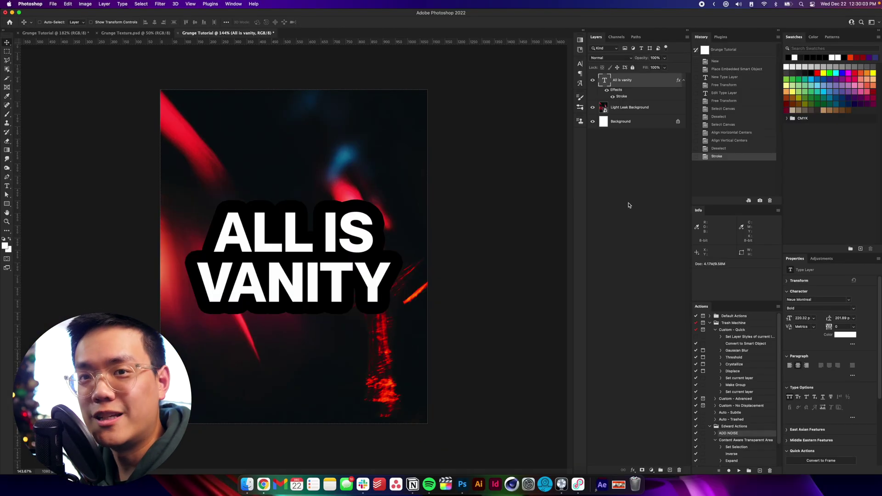
# - Convert the "All is vanity" layer to a smart object
pyautogui.rightClick(644, 83)
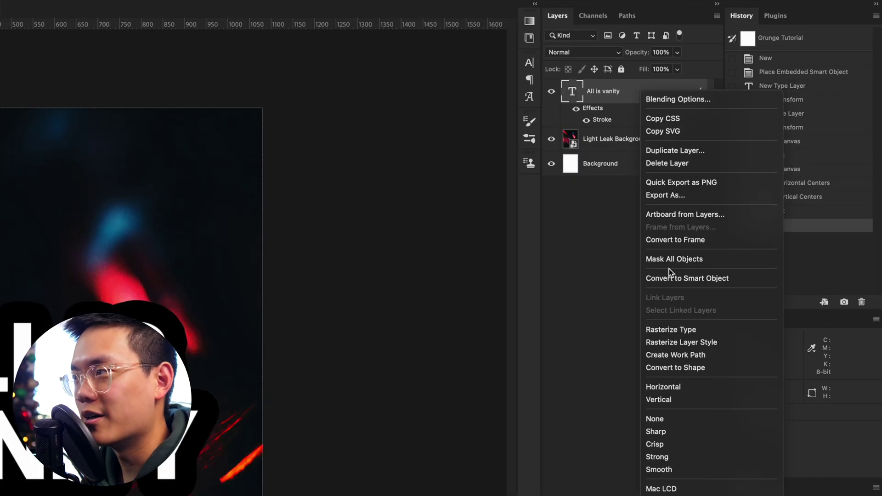
pyautogui.click(669, 277)
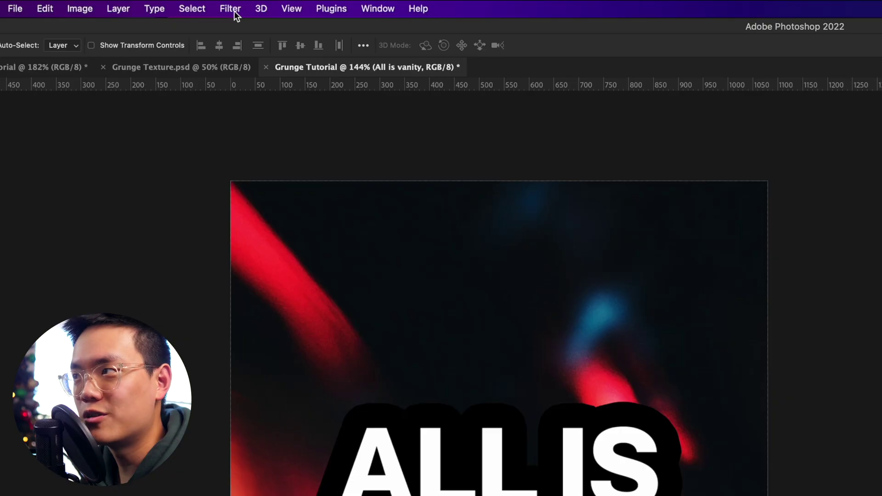
# - Apply a Gaussian Blur smart filter with a 5.0 px radius to the "All is vanity" layer
pyautogui.click(234, 11)
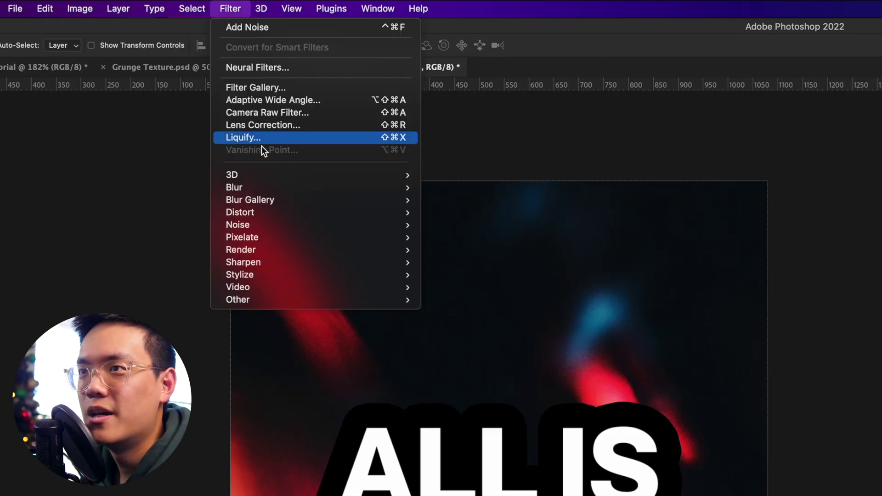
pyautogui.moveTo(264, 190)
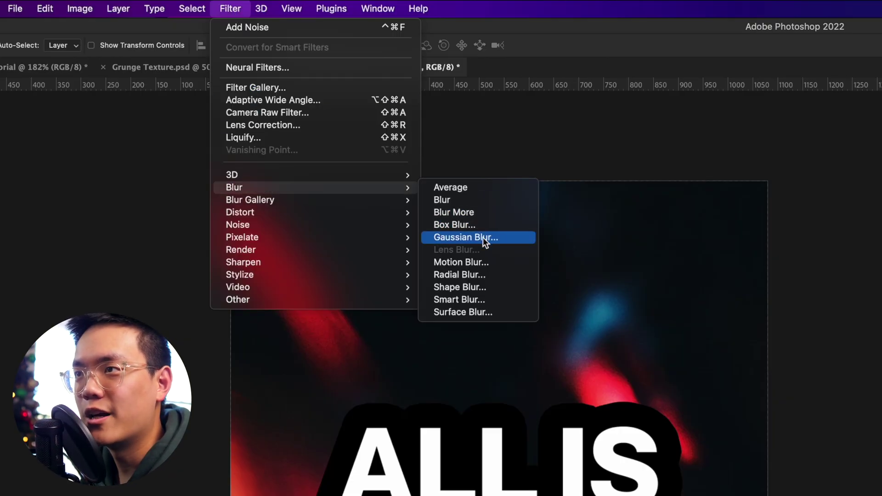
pyautogui.click(505, 239)
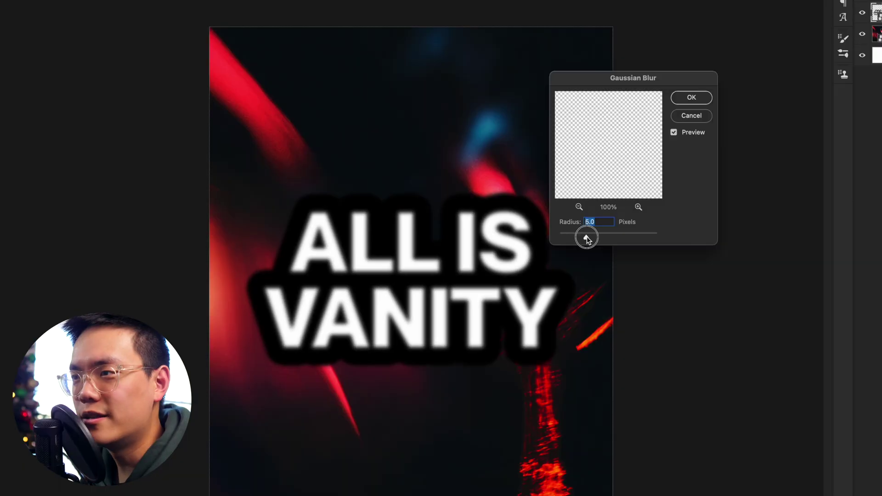
pyautogui.moveTo(585, 238); pyautogui.dragTo(591, 241)
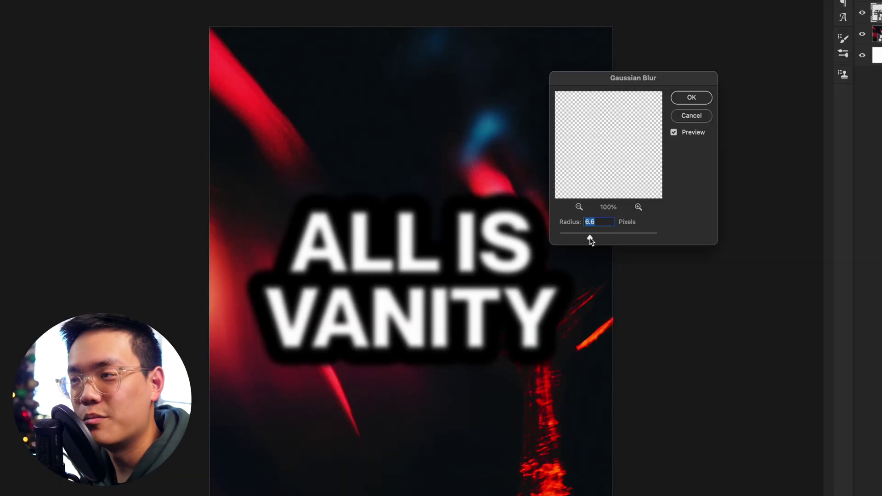
pyautogui.moveTo(591, 240)
pyautogui.mouseDown()
pyautogui.moveTo(569, 239)
pyautogui.moveTo(585, 240)
pyautogui.mouseUp()
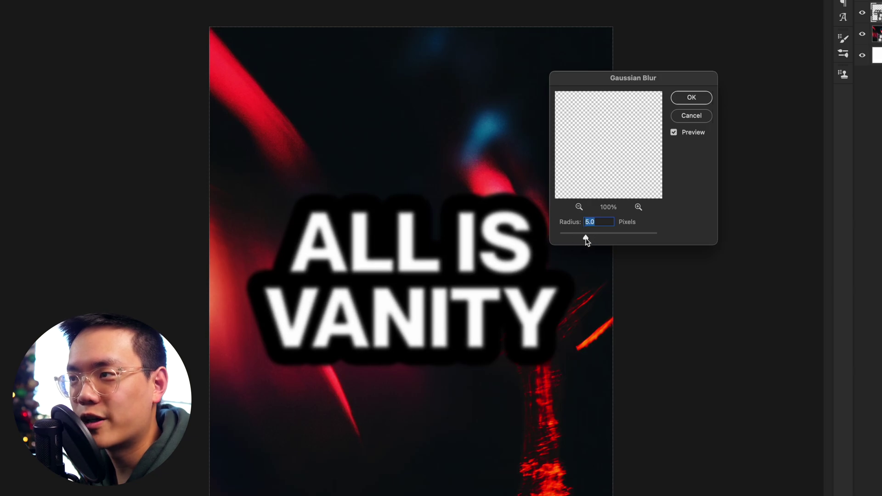
pyautogui.click(679, 102)
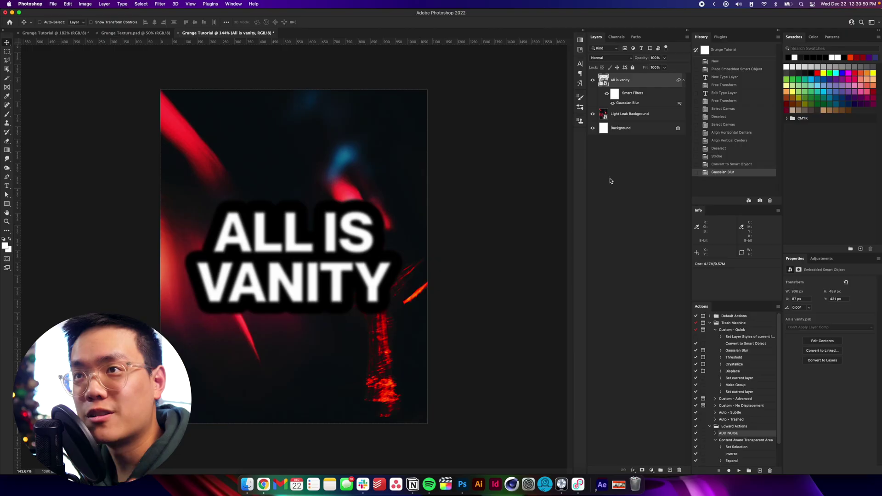
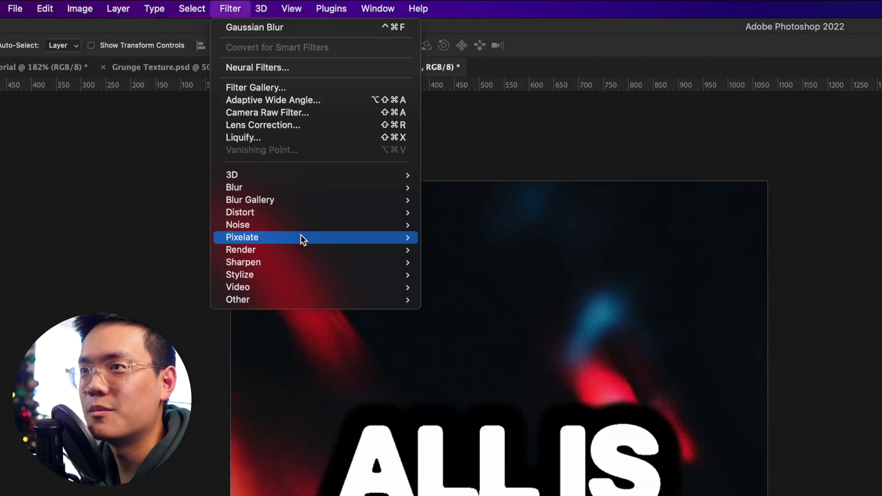
# - Apply a Crystallize smart filter with a cell size of 3 to the title layer
pyautogui.moveTo(300, 238)
pyautogui.click(508, 248)
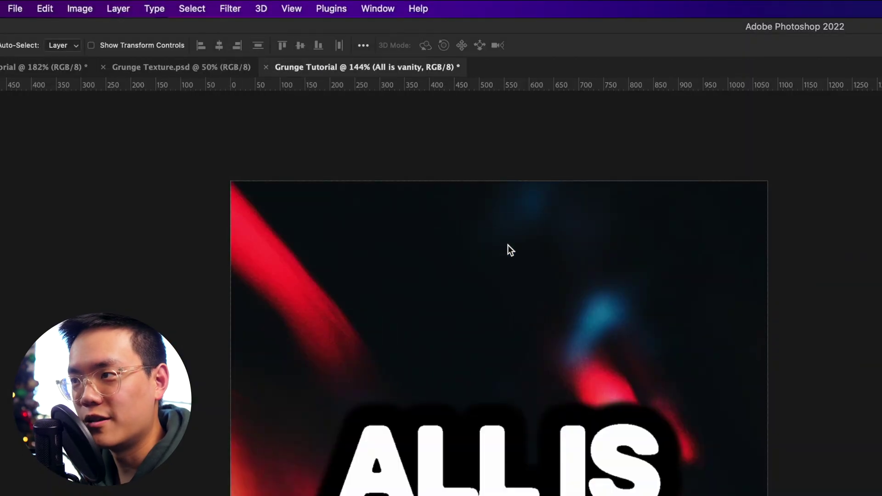
pyautogui.moveTo(556, 138); pyautogui.dragTo(569, 133)
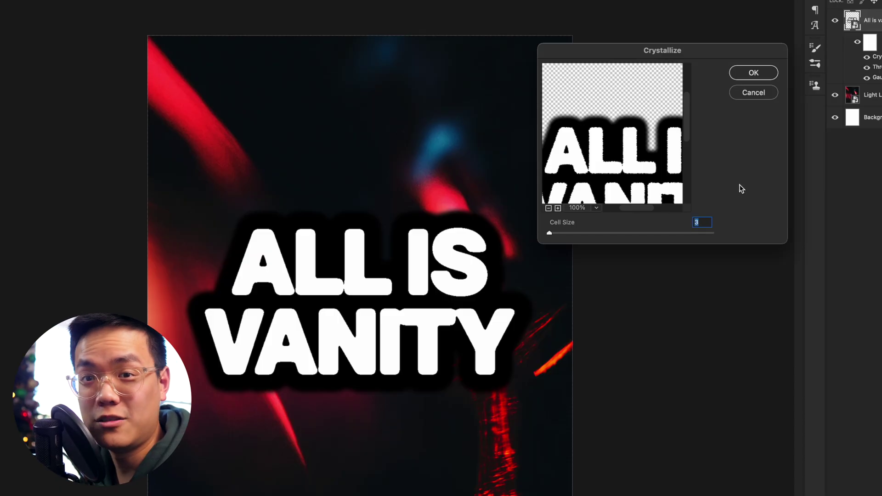
pyautogui.click(771, 74)
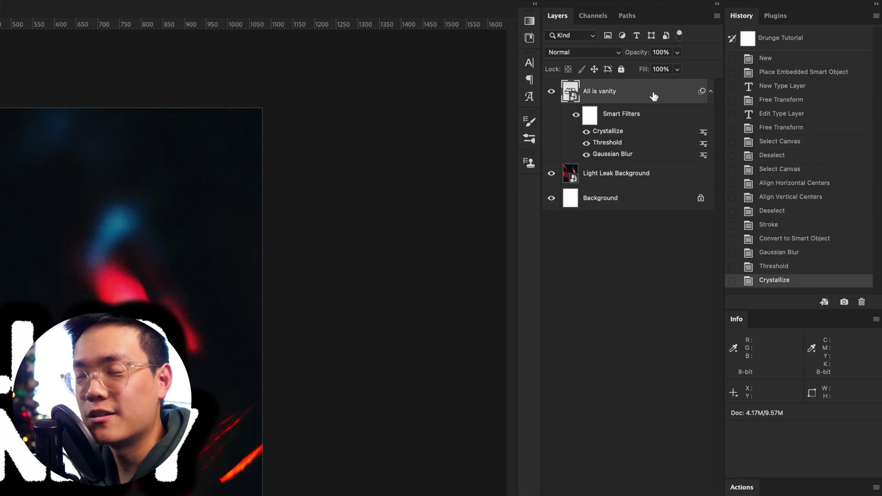
pyautogui.doubleClick(597, 91)
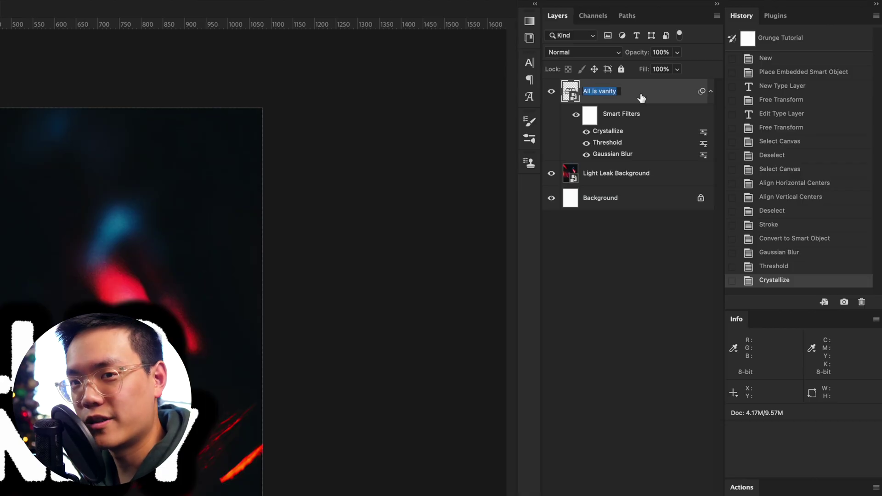
pyautogui.press('Return')
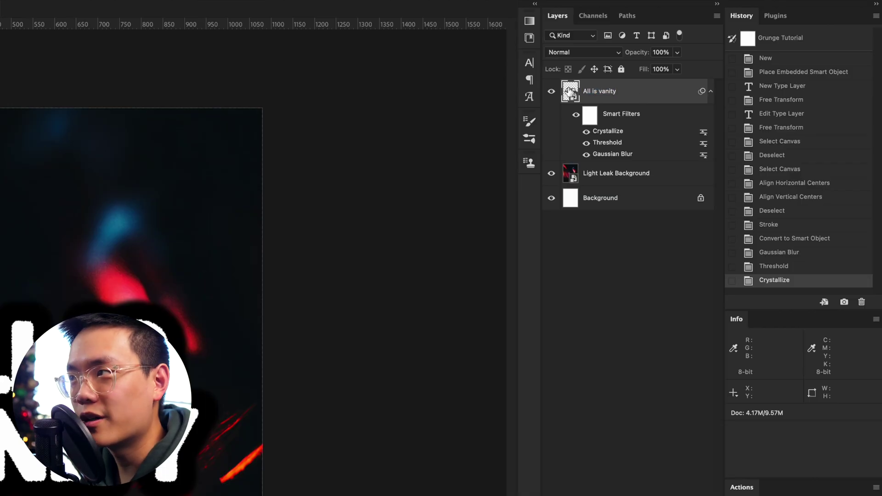
pyautogui.doubleClick(571, 91)
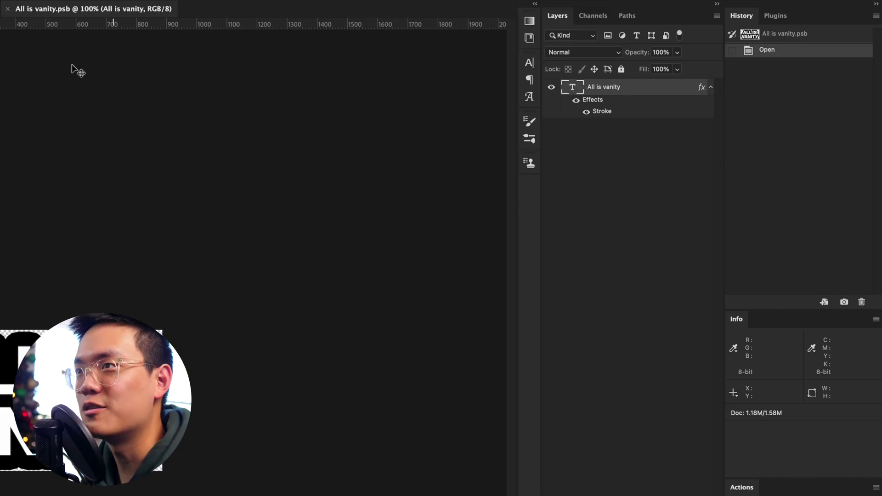
pyautogui.click(7, 8)
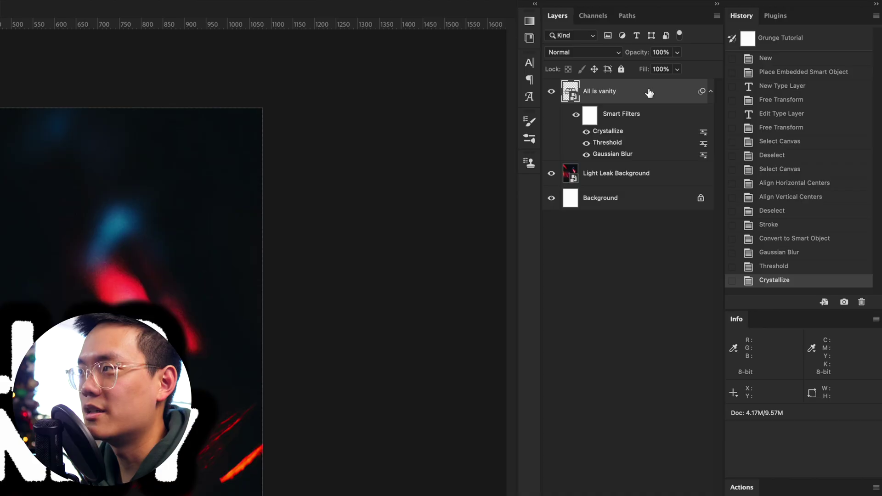
# - Hide the title layer's black outline by raising the Blend If black point for This Layer to 150
pyautogui.doubleClick(646, 90)
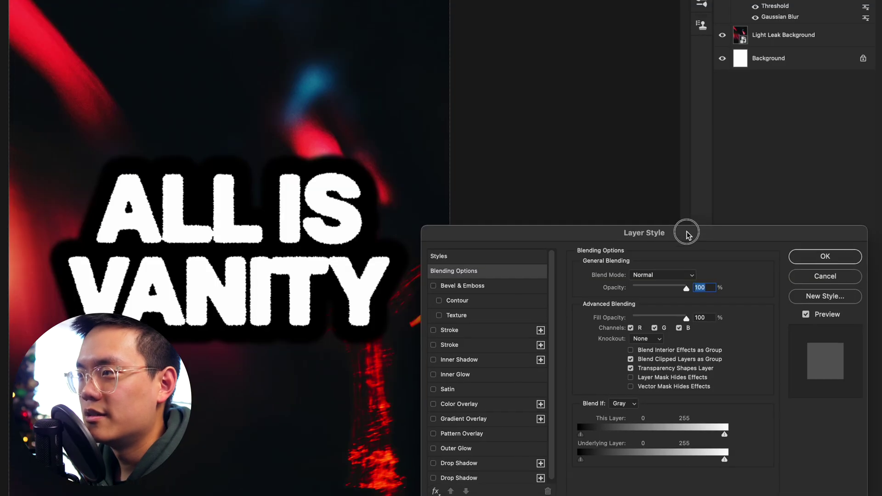
pyautogui.moveTo(688, 234); pyautogui.dragTo(681, 85)
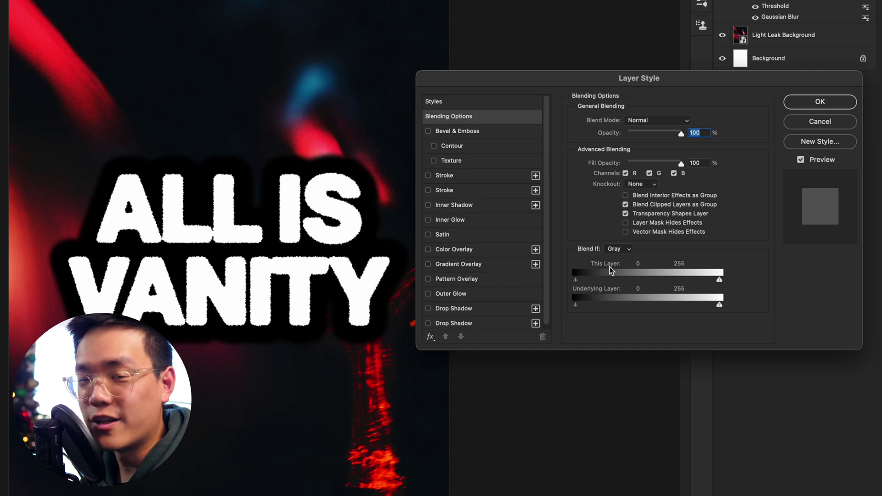
pyautogui.moveTo(575, 279); pyautogui.dragTo(661, 287)
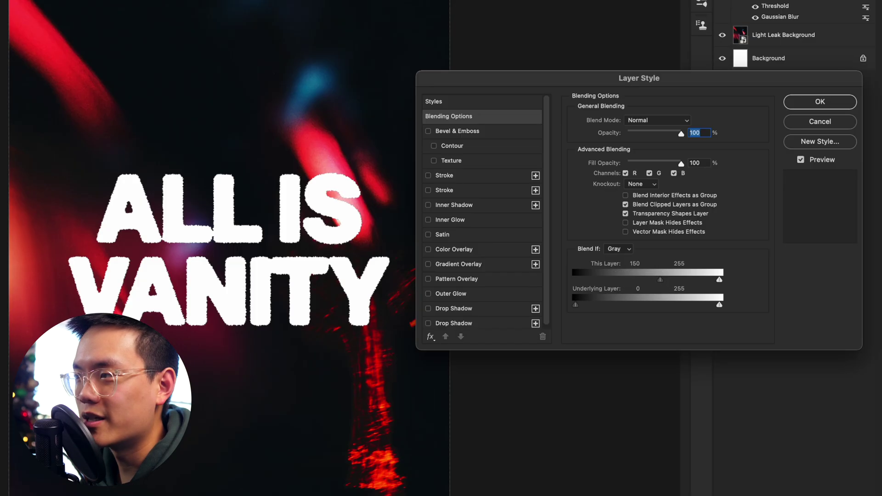
pyautogui.click(822, 102)
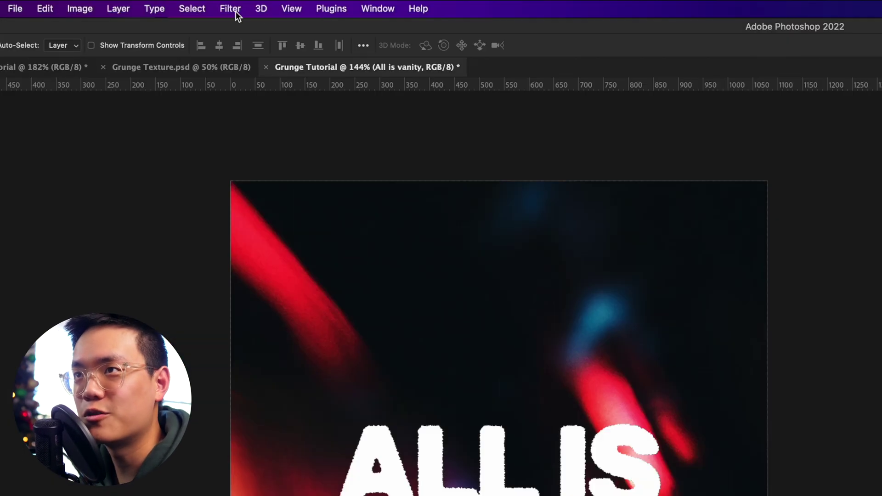
# - Displace the title at 30 horizontal and vertical scale, stretched to fit with repeated edge pixels, using Grunge Texture.psd, and center it on the canvas
pyautogui.click(231, 9)
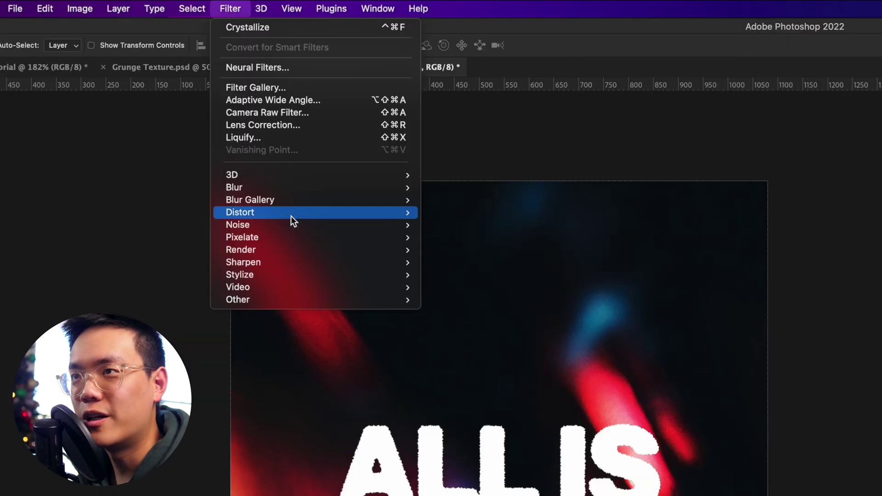
pyautogui.moveTo(291, 215)
pyautogui.click(468, 212)
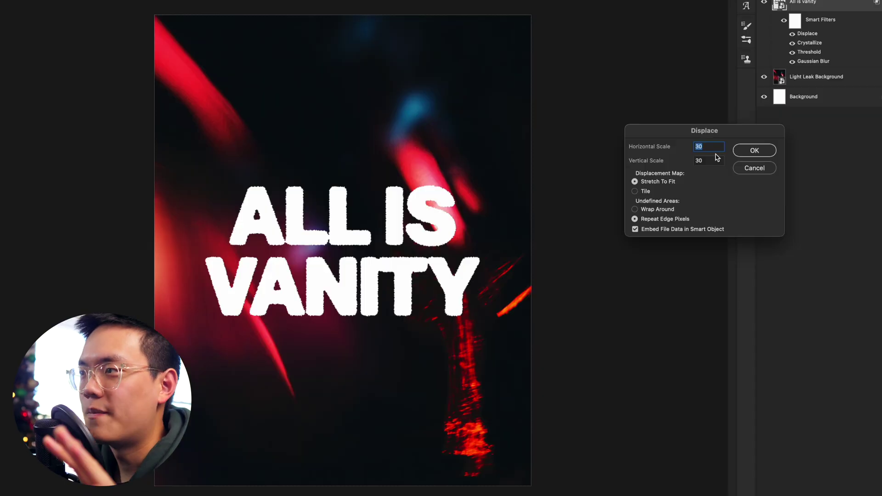
pyautogui.moveTo(707, 131); pyautogui.dragTo(621, 133)
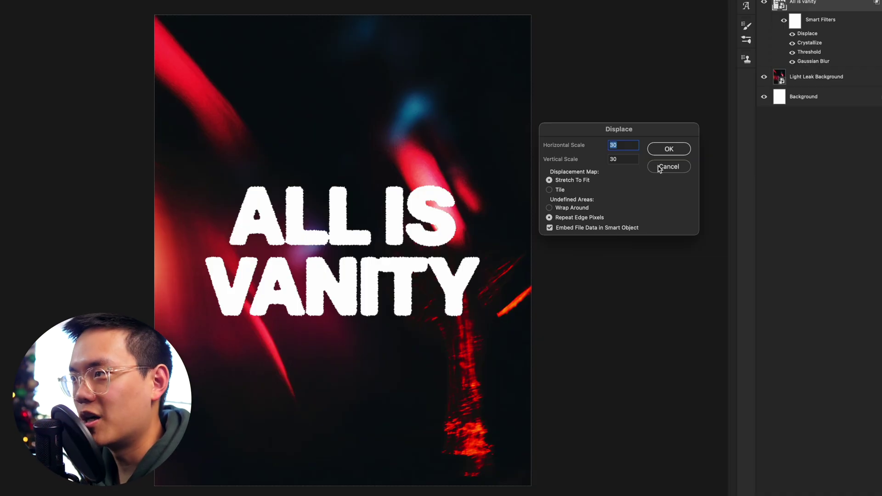
pyautogui.click(667, 149)
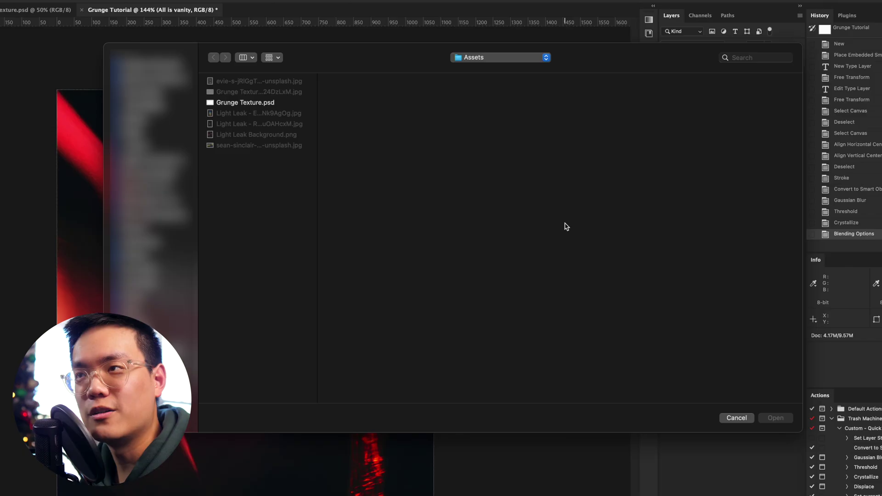
pyautogui.press('Down')
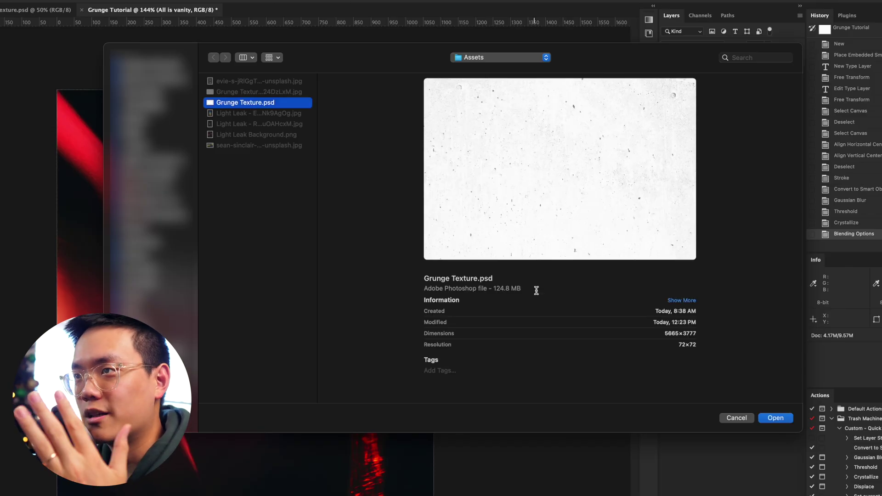
pyautogui.click(777, 420)
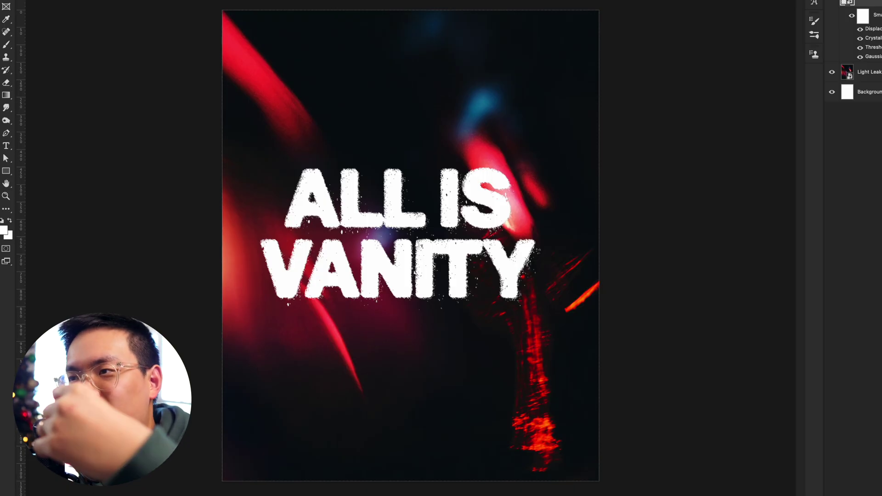
pyautogui.moveTo(420, 206); pyautogui.dragTo(429, 212)
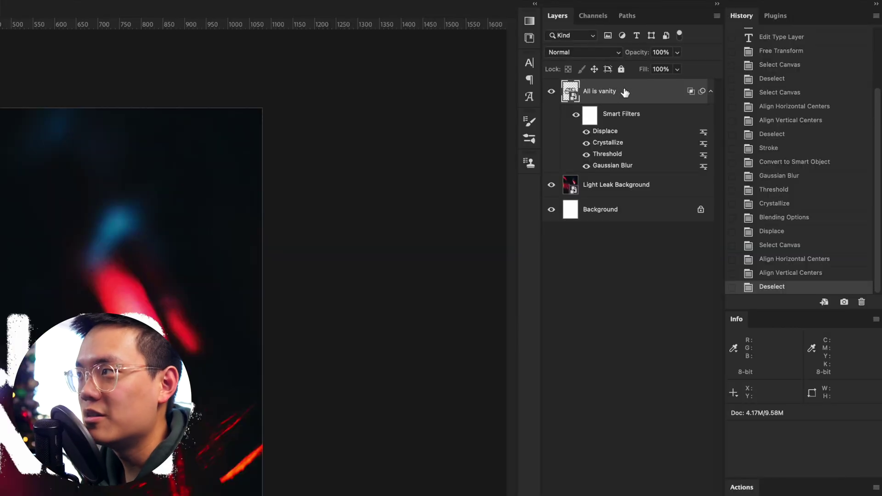
# - Reapply the title's existing Displace smart filter at 30 horizontal and vertical scale with Grunge Texture.psd as the map
pyautogui.click(711, 92)
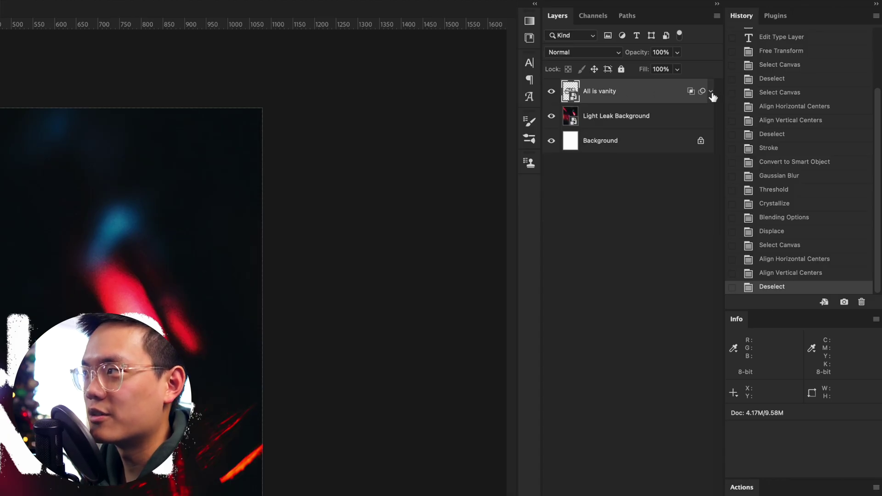
pyautogui.click(711, 91)
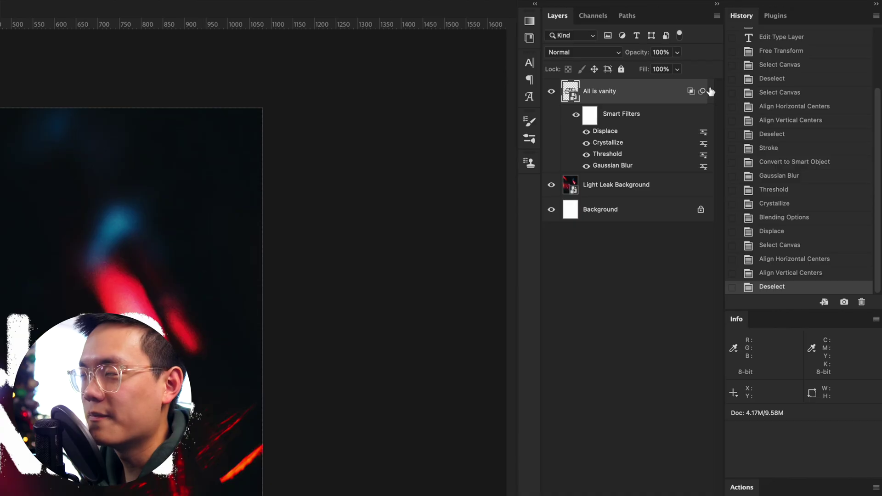
pyautogui.doubleClick(601, 132)
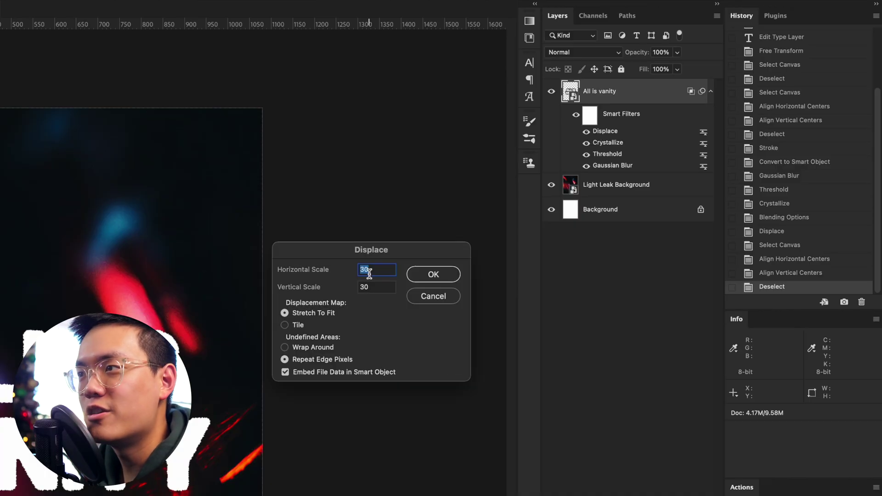
pyautogui.click(433, 274)
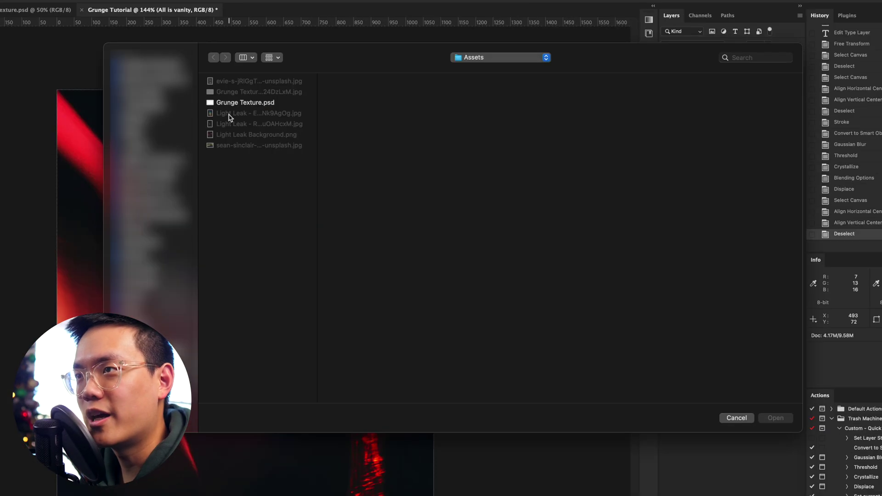
pyautogui.doubleClick(236, 101)
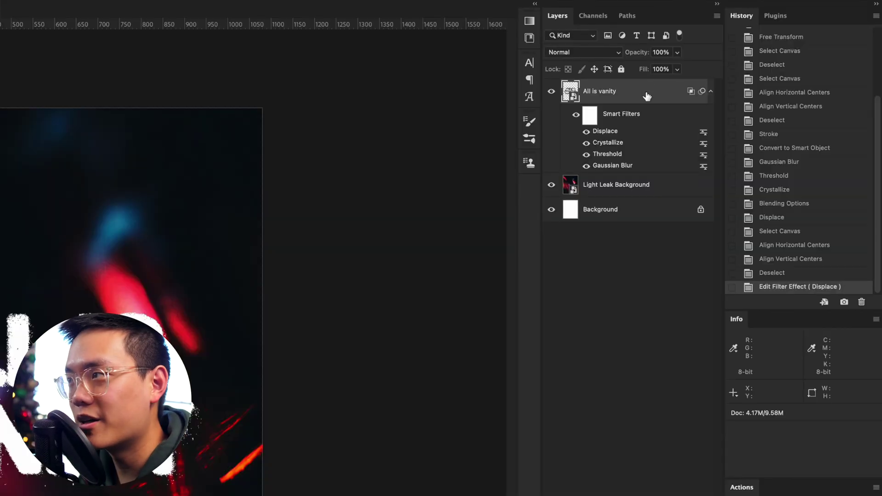
# - Convert the filtered "All is vanity" layer into a new smart object
pyautogui.rightClick(647, 95)
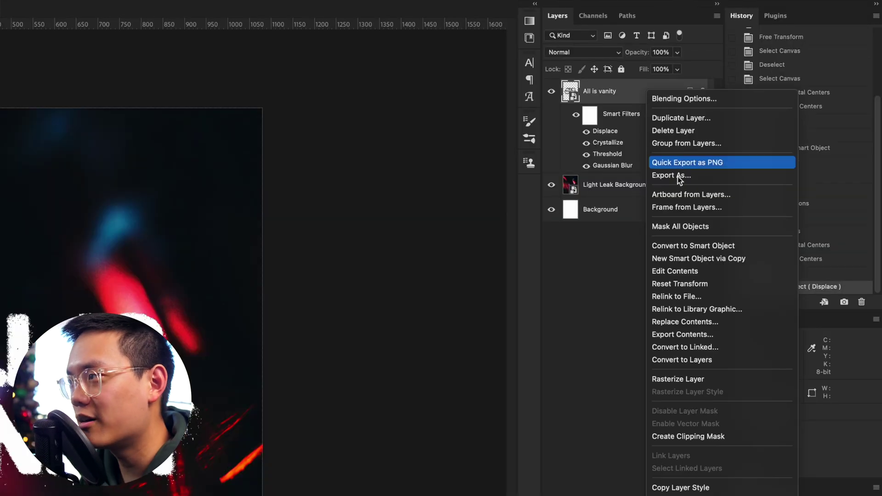
pyautogui.click(703, 247)
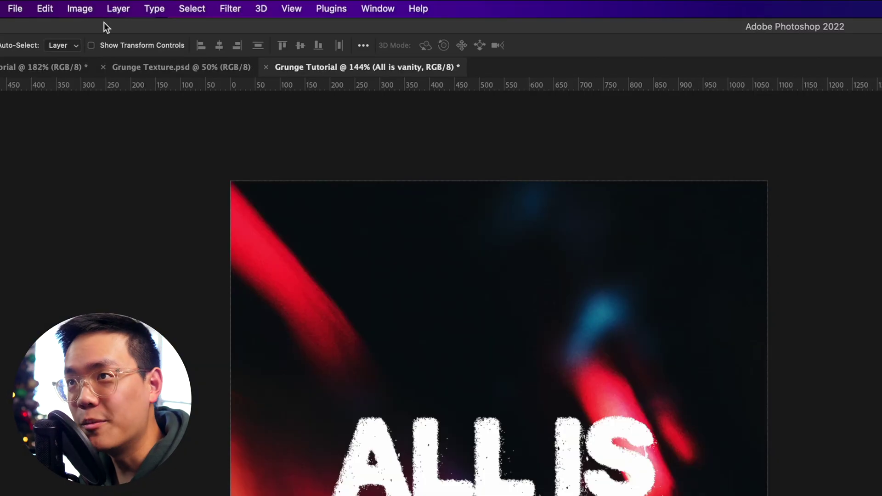
# - Open Liquify for the title smart object and set the warp brush size to 557
pyautogui.click(230, 8)
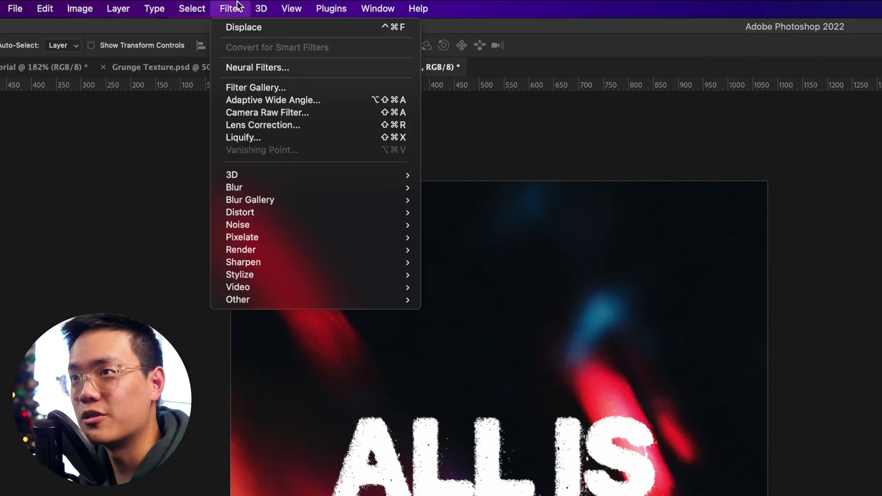
pyautogui.click(260, 135)
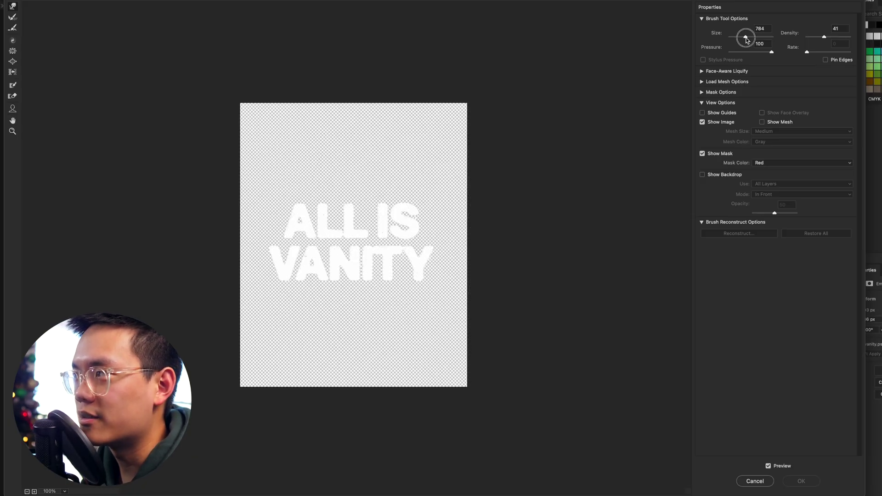
pyautogui.moveTo(746, 39); pyautogui.dragTo(742, 40)
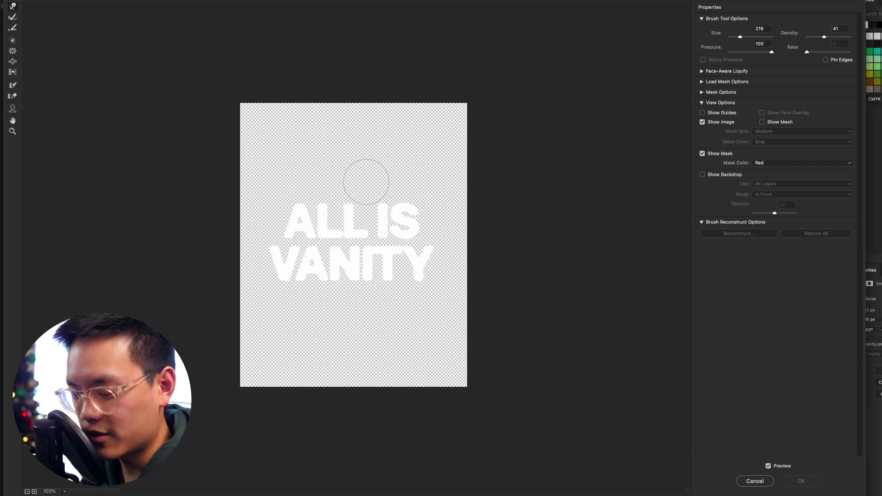
pyautogui.moveTo(366, 182)
pyautogui.mouseDown()
pyautogui.moveTo(394, 184)
pyautogui.moveTo(335, 181)
pyautogui.moveTo(443, 184)
pyautogui.moveTo(370, 180)
pyautogui.moveTo(381, 180)
pyautogui.moveTo(382, 158)
pyautogui.moveTo(384, 494)
pyautogui.moveTo(390, 178)
pyautogui.moveTo(400, 255)
pyautogui.moveTo(394, 43)
pyautogui.moveTo(395, 290)
pyautogui.mouseUp()
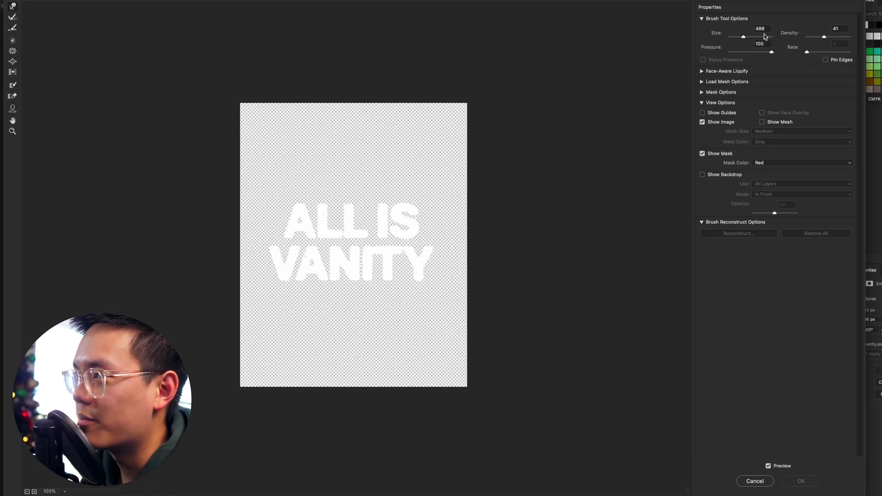
pyautogui.moveTo(745, 39); pyautogui.dragTo(745, 39)
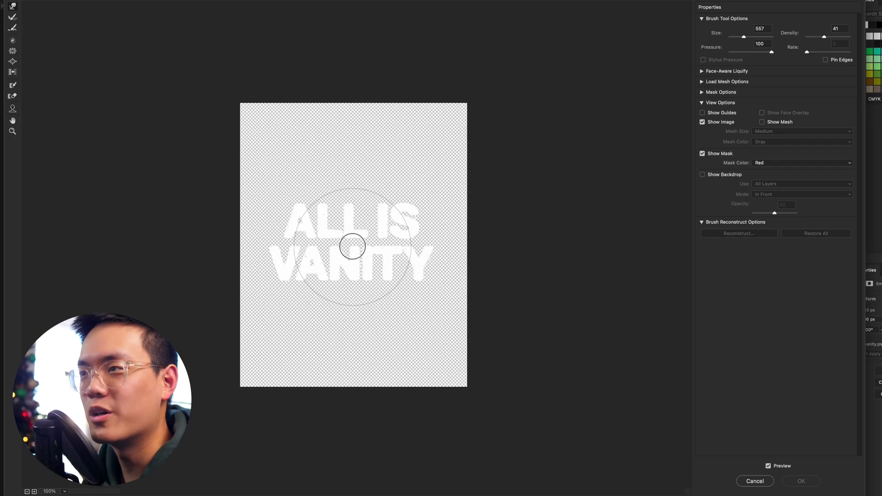
pyautogui.moveTo(354, 246); pyautogui.dragTo(351, 115)
pyautogui.hotkey('ctrl', 'z')
pyautogui.hotkey('ctrl', 'z')
pyautogui.hotkey('ctrl', 'z')
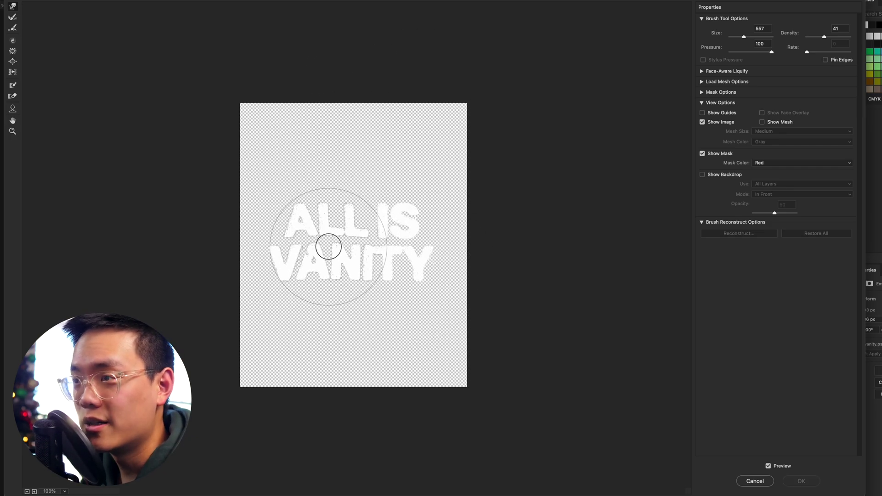
# - Warp the "All is vanity" lettering into an uneven, wavy shape with the large brush and apply the Liquify filter
pyautogui.moveTo(326, 244)
pyautogui.mouseDown()
pyautogui.moveTo(392, 261)
pyautogui.moveTo(359, 227)
pyautogui.moveTo(351, 236)
pyautogui.moveTo(407, 258)
pyautogui.mouseUp()
pyautogui.hotkey('ctrl', 'z')
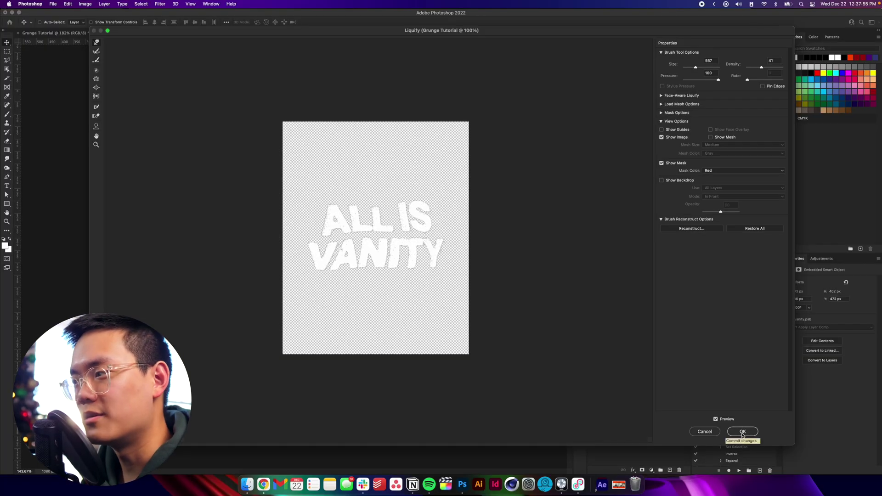
pyautogui.click(742, 432)
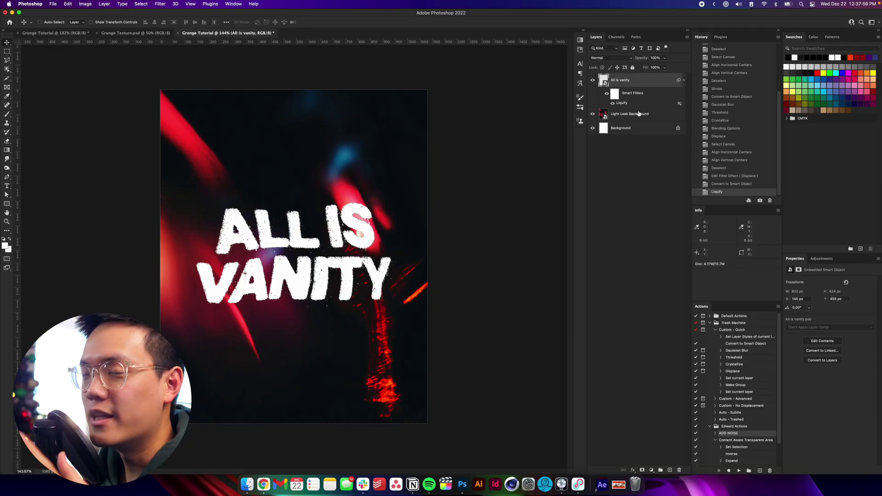
# - Add a layer mask to the "All is vanity" layer and ready a soft brush with black as the foreground color
pyautogui.click(684, 80)
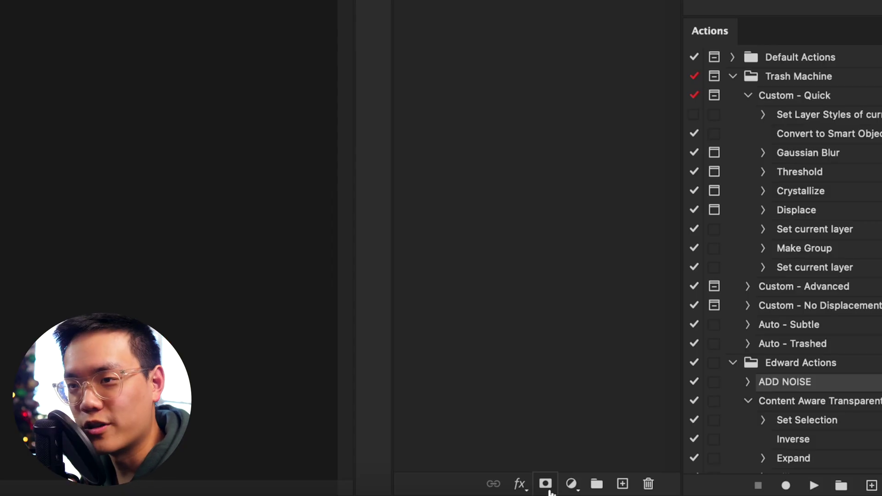
pyautogui.click(547, 485)
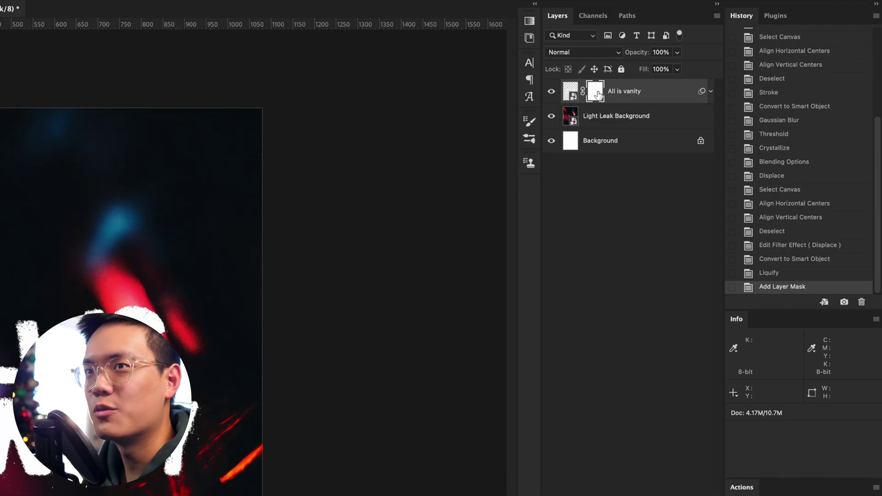
pyautogui.press('b')
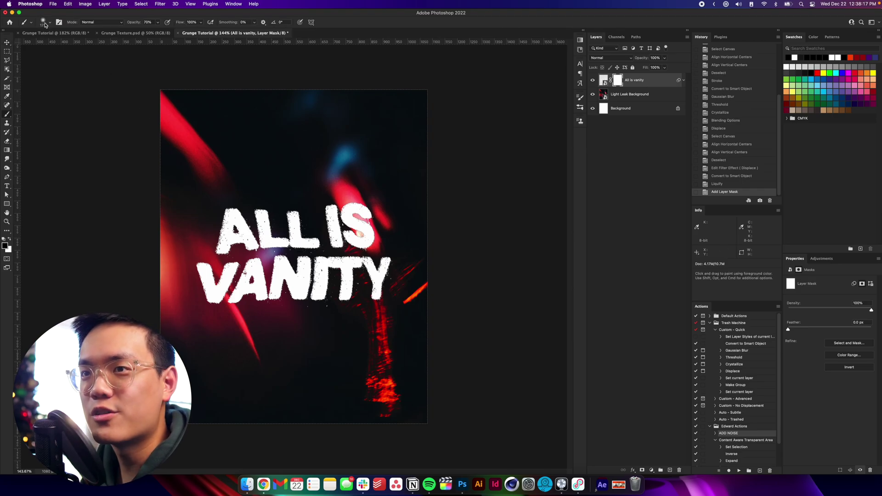
pyautogui.click(5, 247)
pyautogui.moveTo(478, 255); pyautogui.dragTo(530, 299)
pyautogui.click(572, 186)
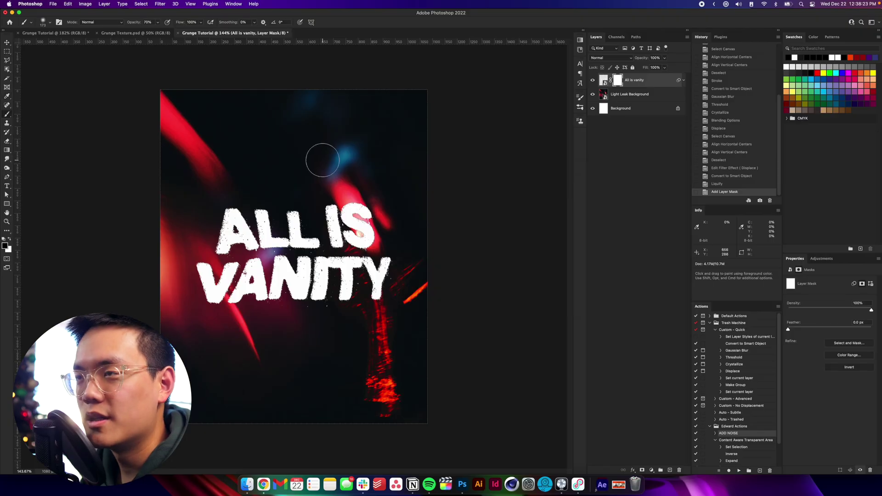
# - Fade the title's upper and lower edges on its mask with a soft black brush of about 403 px at 70% opacity
pyautogui.moveTo(296, 148); pyautogui.dragTo(317, 148)
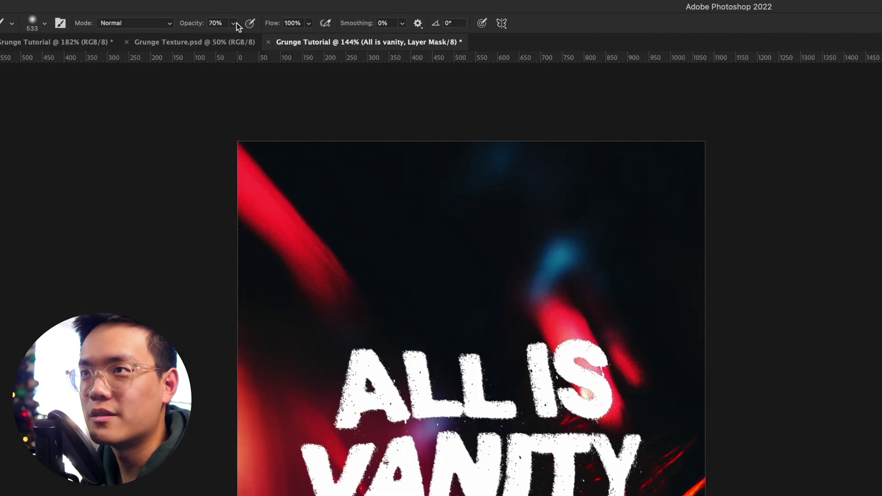
pyautogui.click(233, 24)
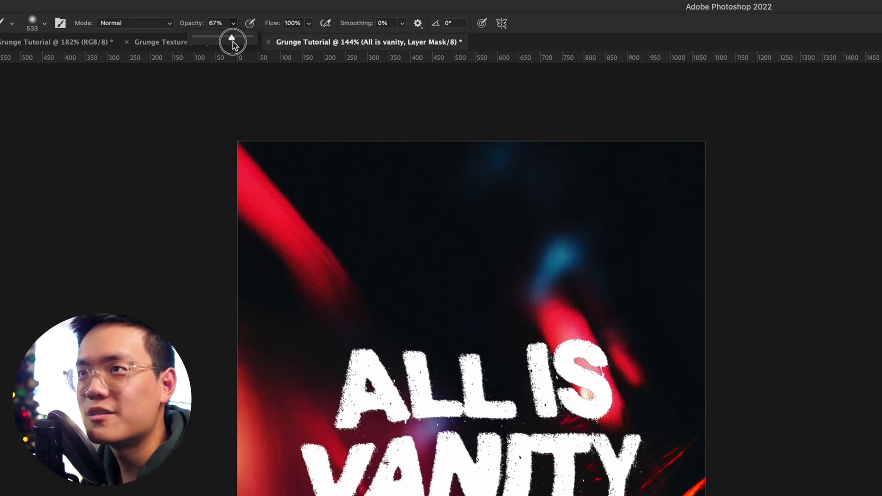
pyautogui.moveTo(480, 276)
pyautogui.mouseDown()
pyautogui.moveTo(499, 276)
pyautogui.moveTo(475, 276)
pyautogui.moveTo(487, 276)
pyautogui.mouseUp()
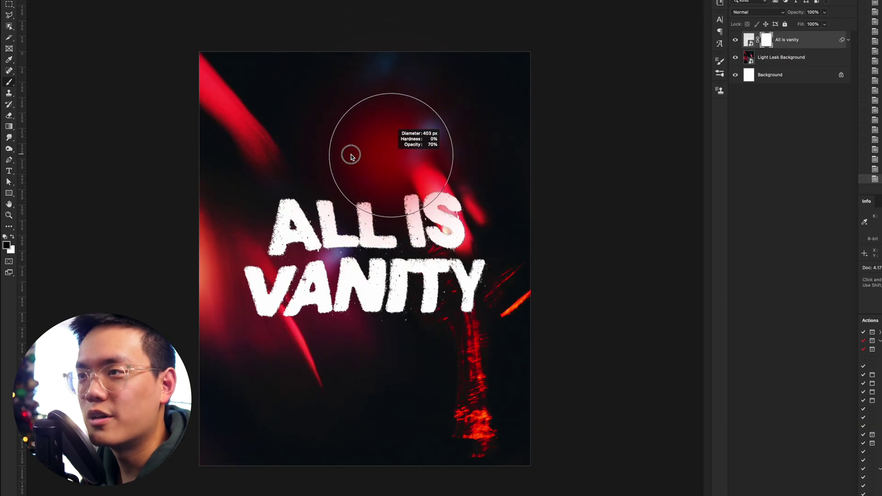
pyautogui.moveTo(356, 163)
pyautogui.mouseDown()
pyautogui.moveTo(368, 158)
pyautogui.moveTo(330, 148)
pyautogui.moveTo(427, 158)
pyautogui.moveTo(455, 175)
pyautogui.mouseUp()
pyautogui.moveTo(414, 352)
pyautogui.mouseDown()
pyautogui.moveTo(463, 357)
pyautogui.moveTo(334, 362)
pyautogui.moveTo(463, 352)
pyautogui.moveTo(355, 372)
pyautogui.moveTo(474, 354)
pyautogui.moveTo(381, 358)
pyautogui.moveTo(443, 349)
pyautogui.moveTo(474, 350)
pyautogui.moveTo(303, 371)
pyautogui.moveTo(457, 343)
pyautogui.moveTo(359, 348)
pyautogui.moveTo(465, 351)
pyautogui.moveTo(310, 376)
pyautogui.moveTo(413, 365)
pyautogui.moveTo(296, 366)
pyautogui.moveTo(419, 354)
pyautogui.mouseUp()
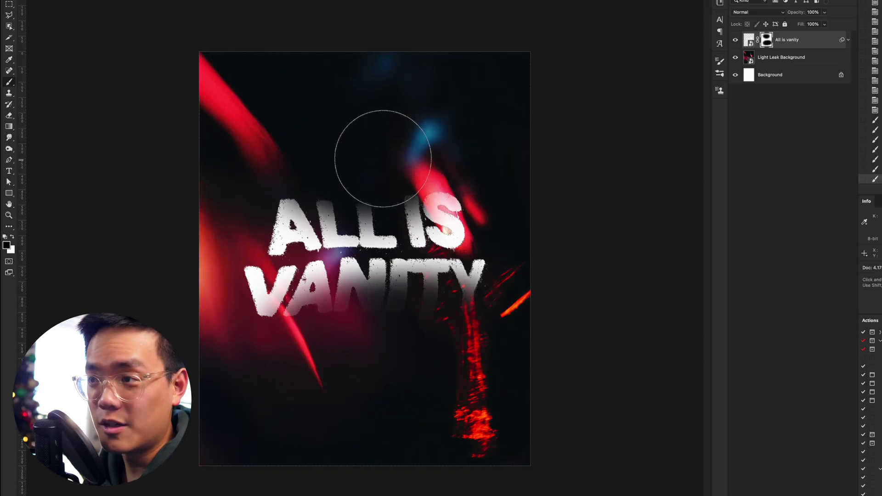
# - Place the masked "All is vanity" layer in a group and add a layer mask to that group
pyautogui.hotkey('ctrl', '2')
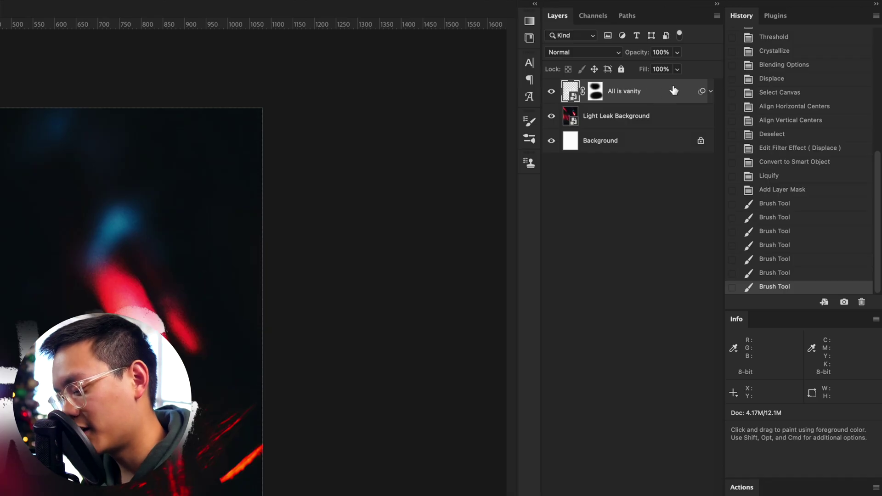
pyautogui.press('super+g')
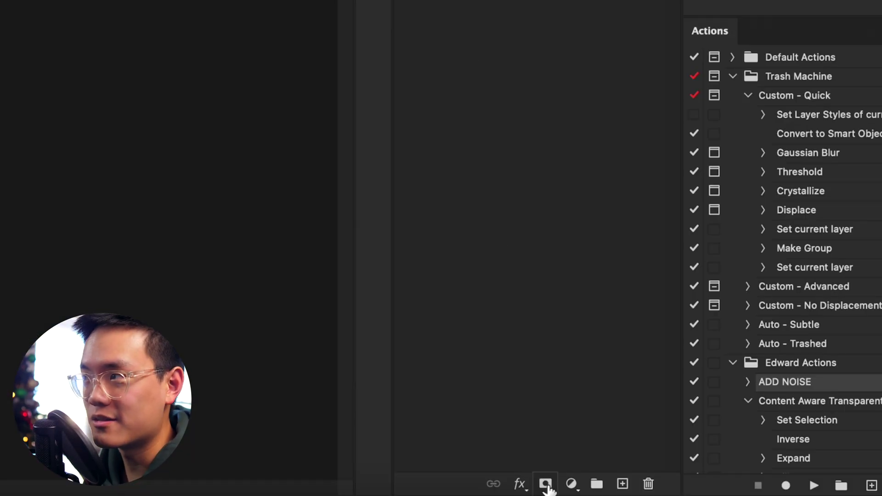
pyautogui.click(547, 484)
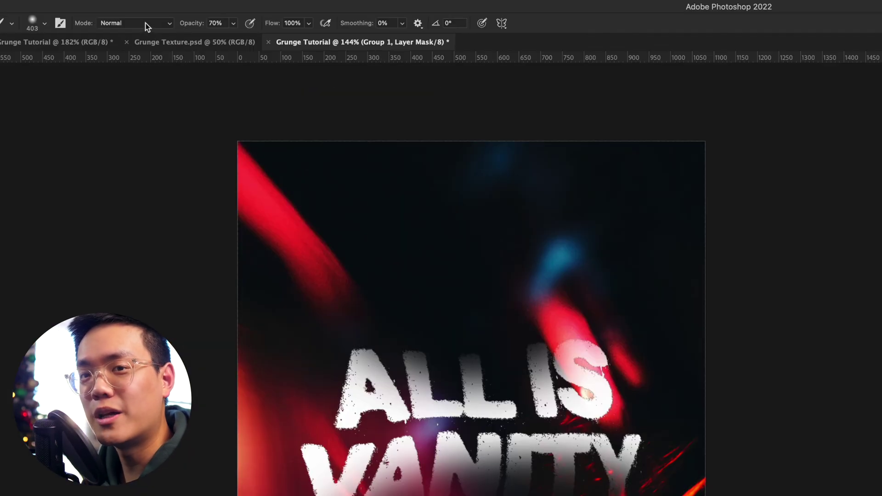
# - Paint speckled fades around the title's edges on the group mask with a soft black brush in Dissolve mode at 70% opacity
pyautogui.click(145, 23)
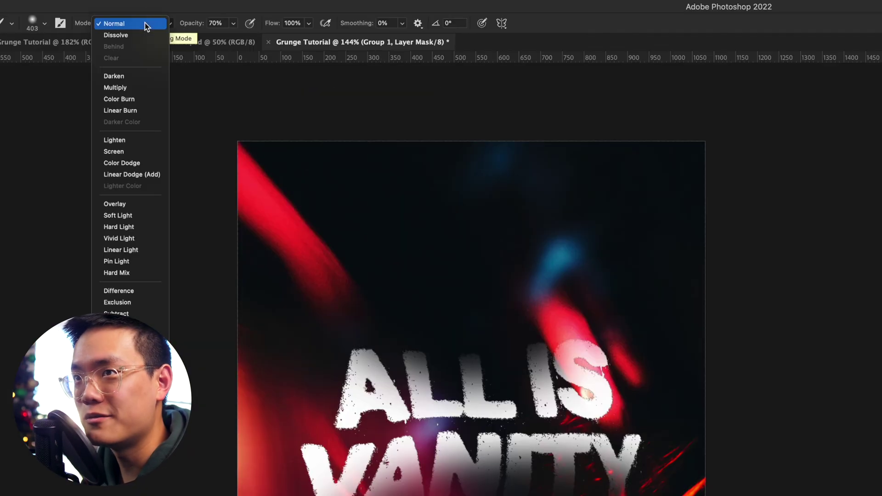
pyautogui.click(116, 34)
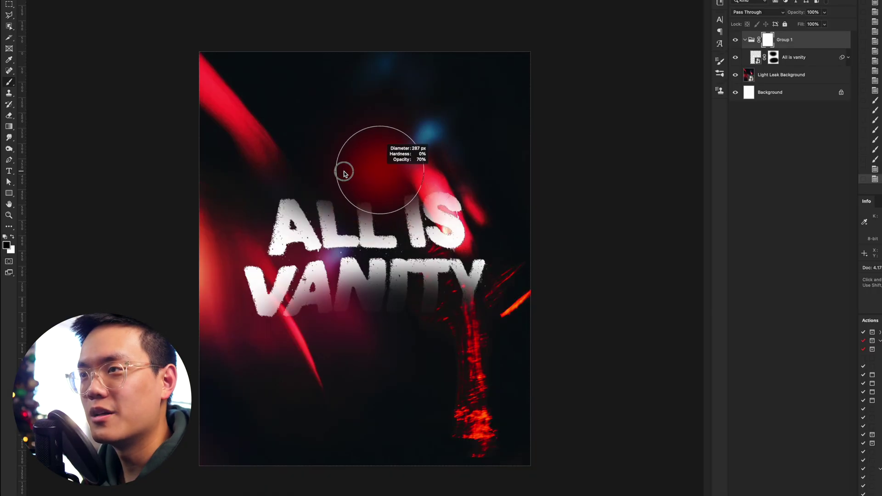
pyautogui.moveTo(353, 174)
pyautogui.mouseDown()
pyautogui.moveTo(341, 170)
pyautogui.moveTo(404, 137)
pyautogui.mouseUp()
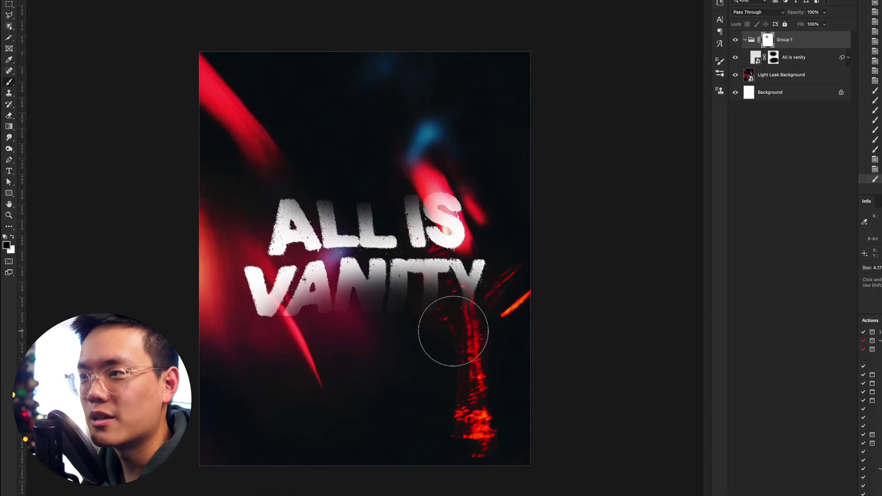
pyautogui.moveTo(454, 319)
pyautogui.mouseDown()
pyautogui.moveTo(418, 339)
pyautogui.moveTo(434, 340)
pyautogui.moveTo(461, 395)
pyautogui.moveTo(433, 409)
pyautogui.moveTo(267, 351)
pyautogui.moveTo(208, 299)
pyautogui.moveTo(216, 331)
pyautogui.moveTo(196, 359)
pyautogui.moveTo(371, 317)
pyautogui.moveTo(396, 142)
pyautogui.mouseUp()
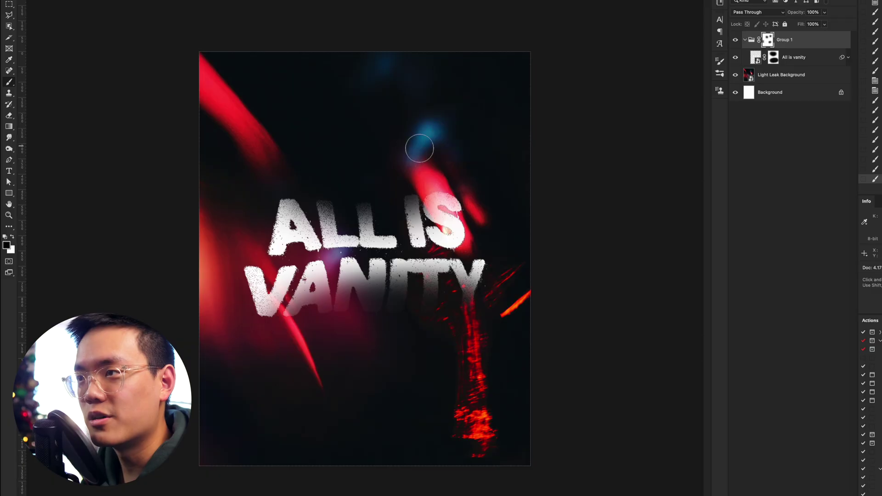
pyautogui.moveTo(459, 181)
pyautogui.mouseDown()
pyautogui.moveTo(468, 188)
pyautogui.moveTo(437, 158)
pyautogui.mouseUp()
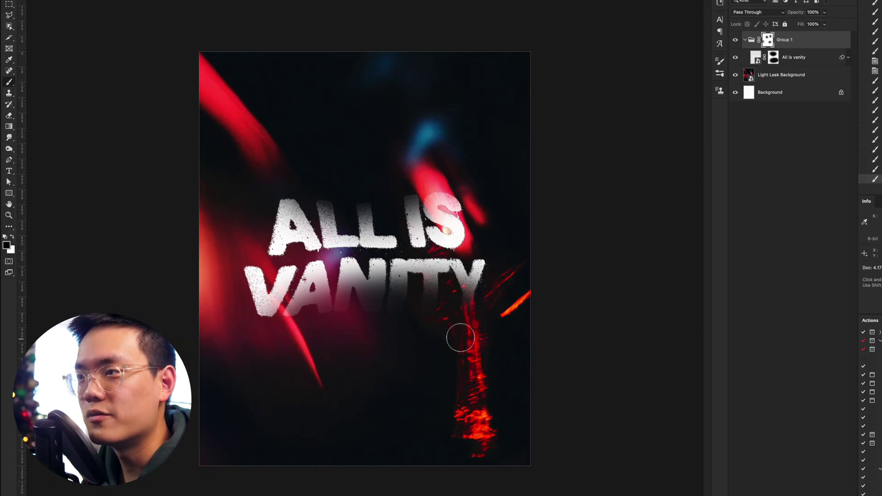
pyautogui.moveTo(230, 315)
pyautogui.mouseDown()
pyautogui.moveTo(236, 301)
pyautogui.moveTo(222, 270)
pyautogui.moveTo(246, 378)
pyautogui.mouseUp()
pyautogui.moveTo(271, 138); pyautogui.dragTo(305, 177)
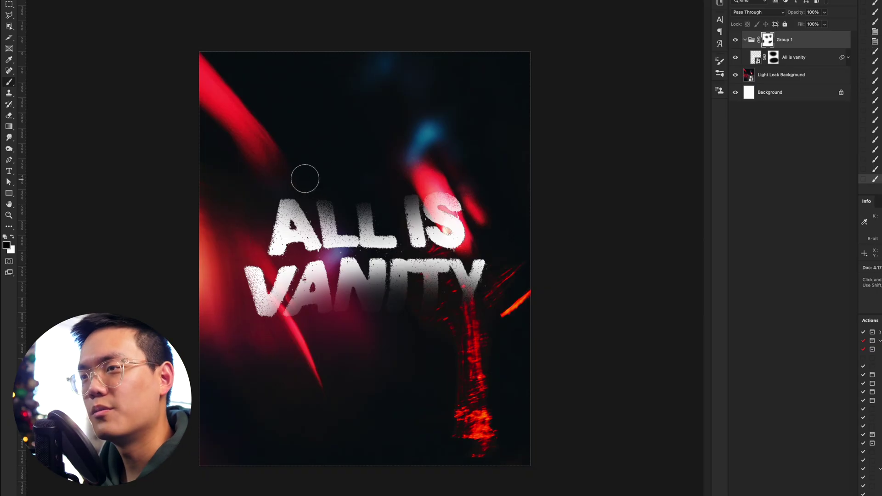
# - Duplicate the "All is vanity" layer beneath the original inside the group and convert the copy to a smart object
pyautogui.press('v')
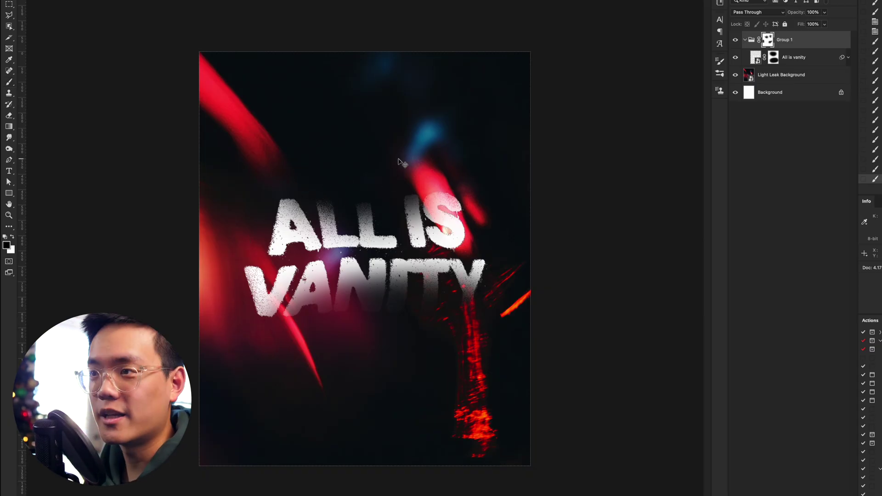
pyautogui.click(816, 63)
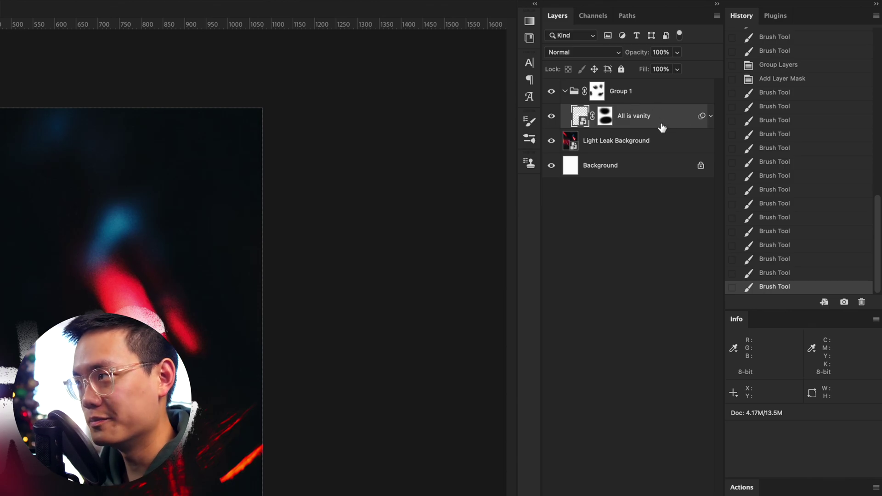
pyautogui.moveTo(662, 128); pyautogui.dragTo(631, 130)
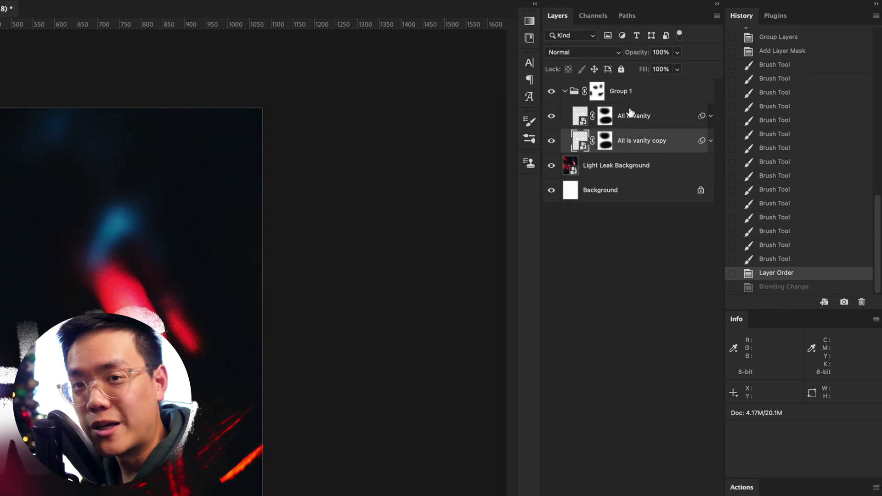
pyautogui.rightClick(631, 148)
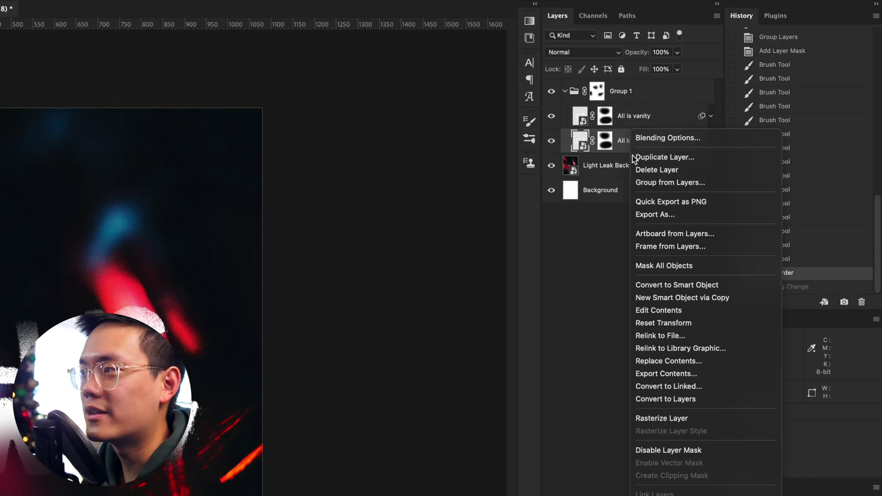
pyautogui.click(670, 282)
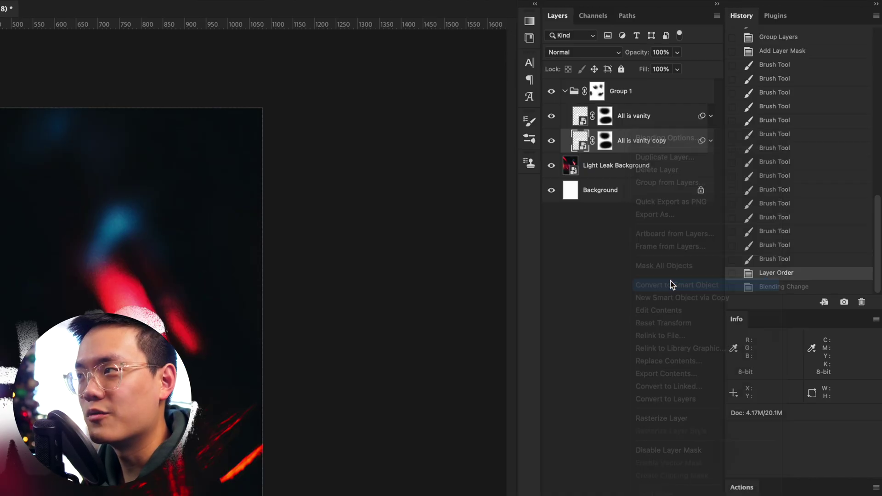
# - Set the "All is vanity copy" layer's blend mode to Soft Light and apply a Gaussian Blur to it
pyautogui.click(592, 51)
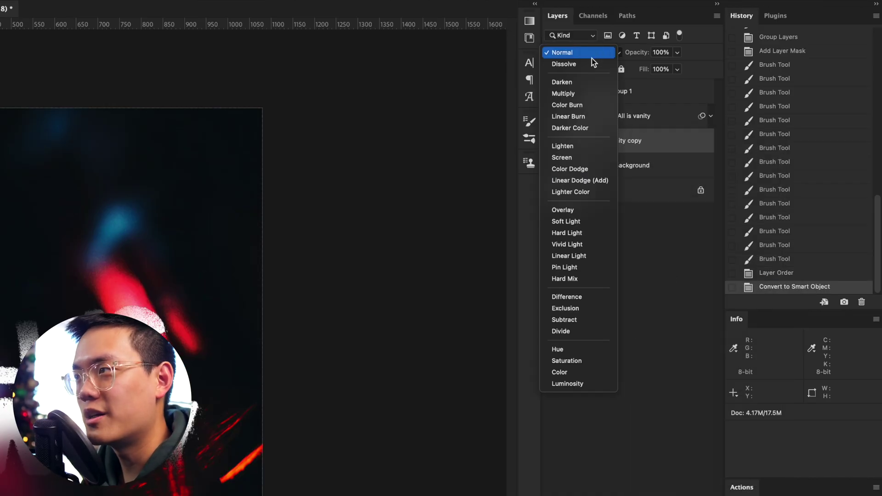
pyautogui.click(583, 223)
pyautogui.click(230, 9)
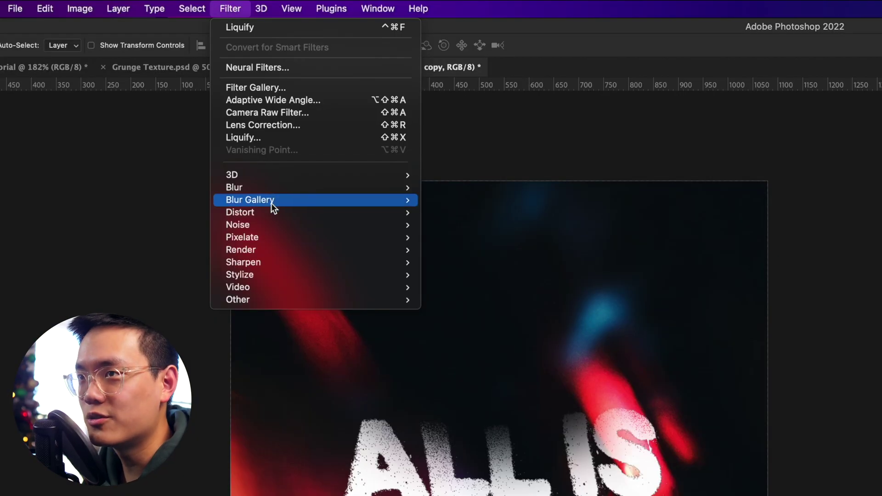
pyautogui.moveTo(280, 186)
pyautogui.click(480, 236)
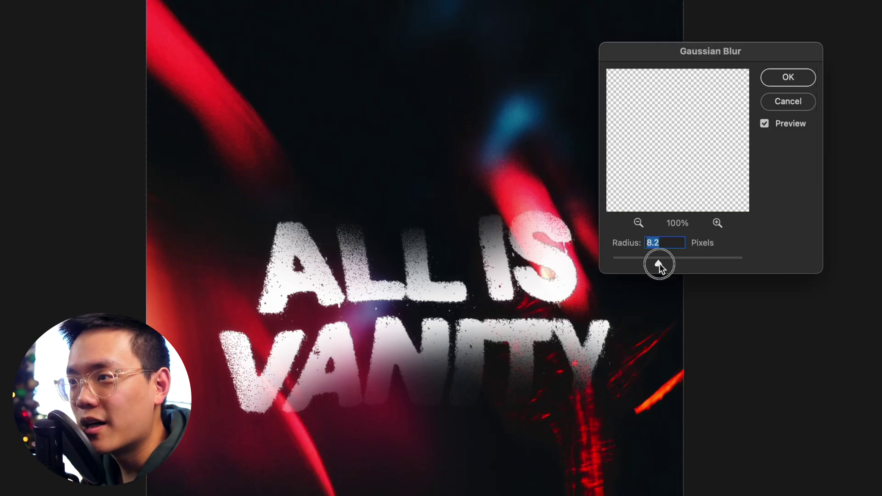
pyautogui.moveTo(660, 264); pyautogui.dragTo(633, 263)
pyautogui.press('Return')
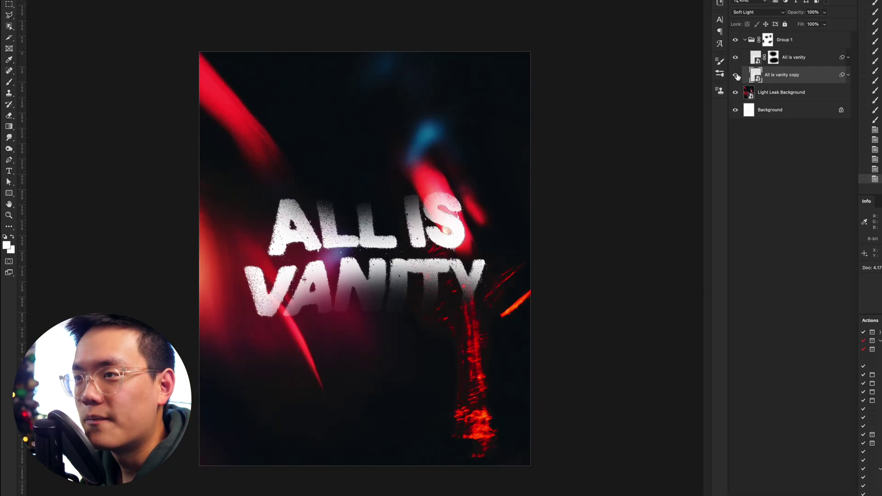
pyautogui.click(761, 148)
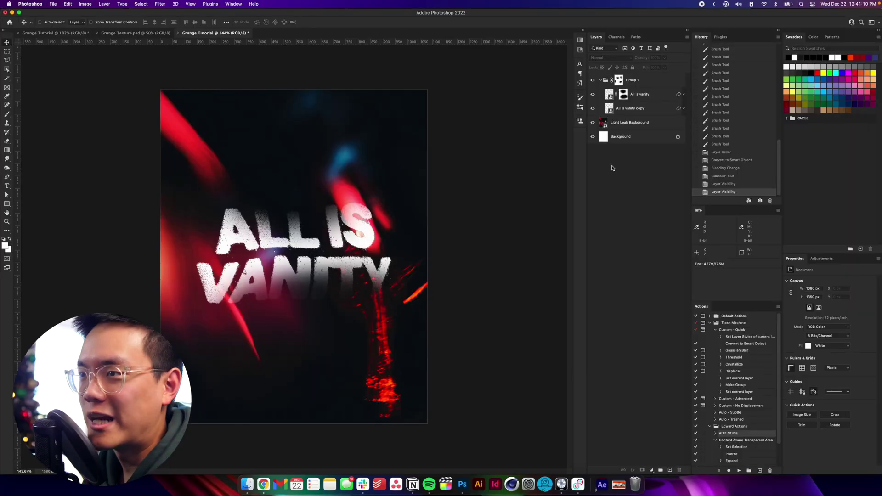
# - Create a black solid color fill layer and move it out of the group to the top of the layer stack
pyautogui.click(651, 84)
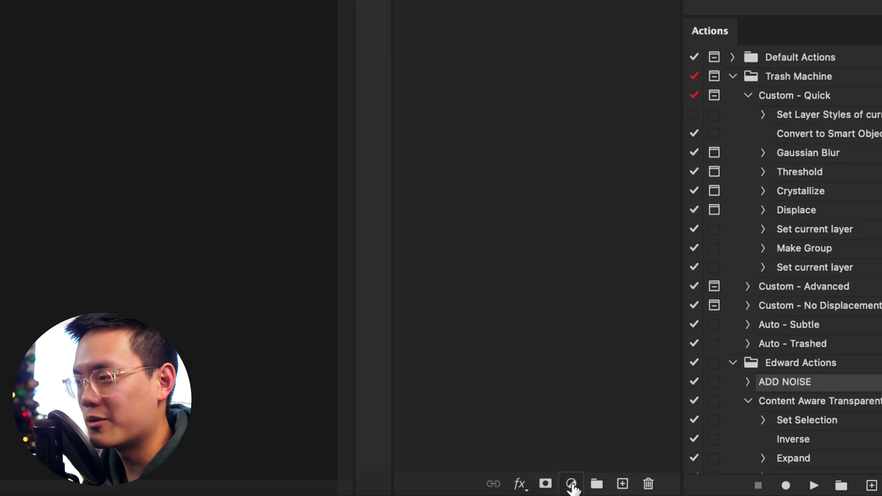
pyautogui.click(571, 484)
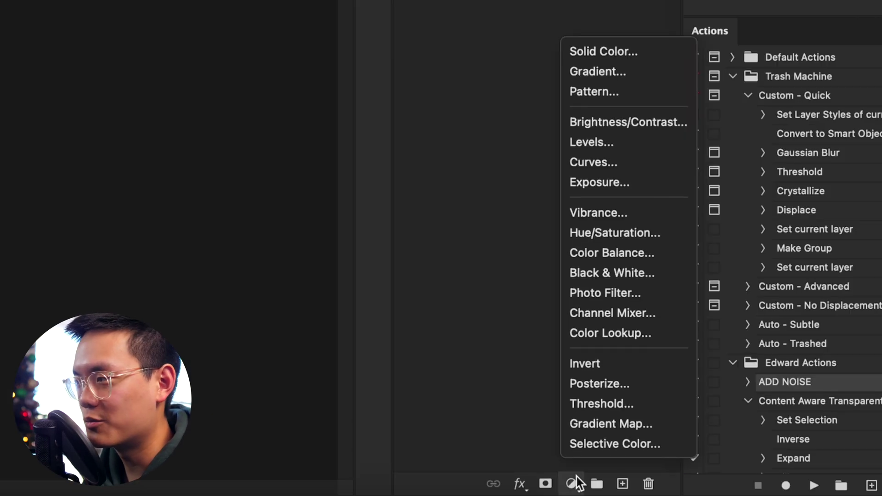
pyautogui.click(620, 51)
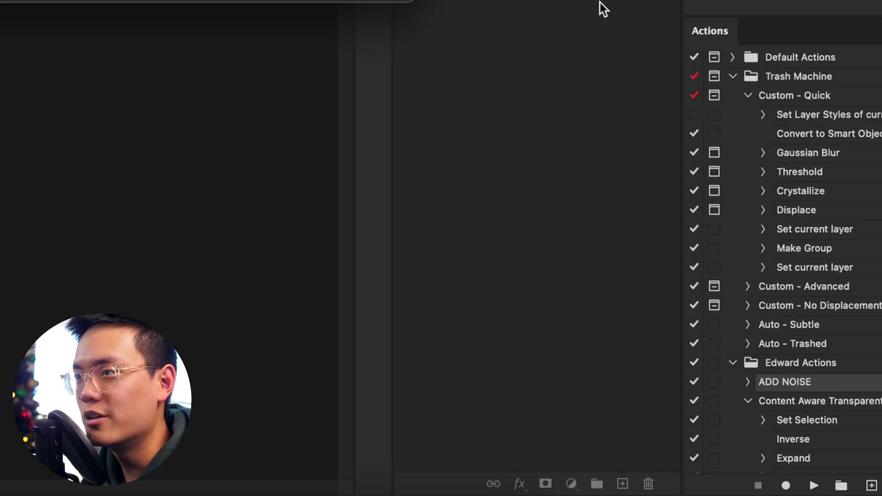
pyautogui.click(686, 158)
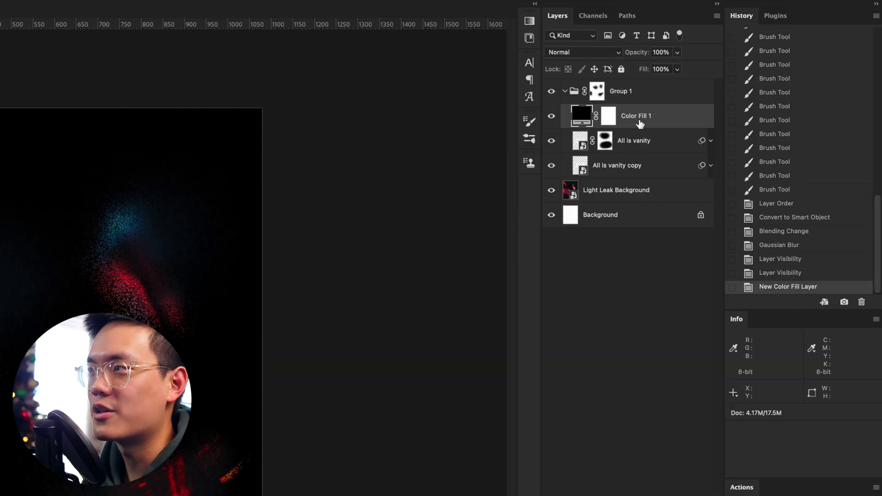
pyautogui.moveTo(755, 51); pyautogui.dragTo(753, 22)
pyautogui.moveTo(638, 80); pyautogui.dragTo(638, 82)
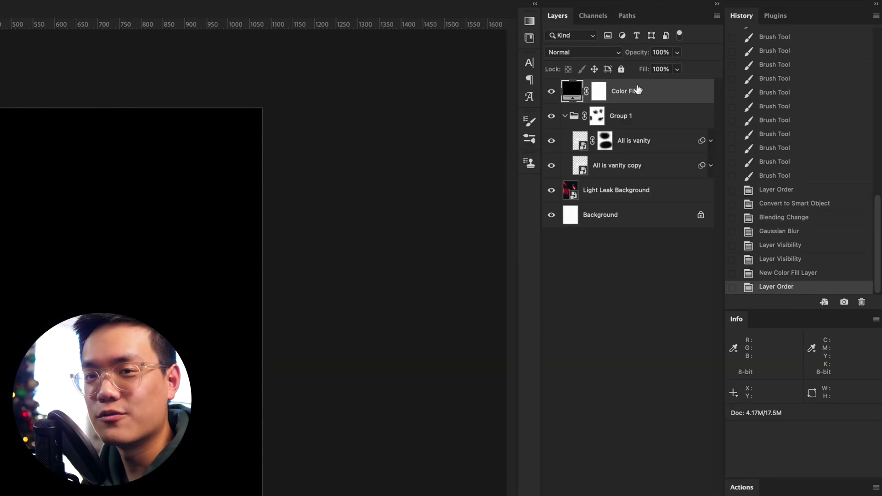
# - Rasterize the black fill layer and add monochromatic Gaussian noise to it at an amount of 18.92%
pyautogui.rightClick(667, 93)
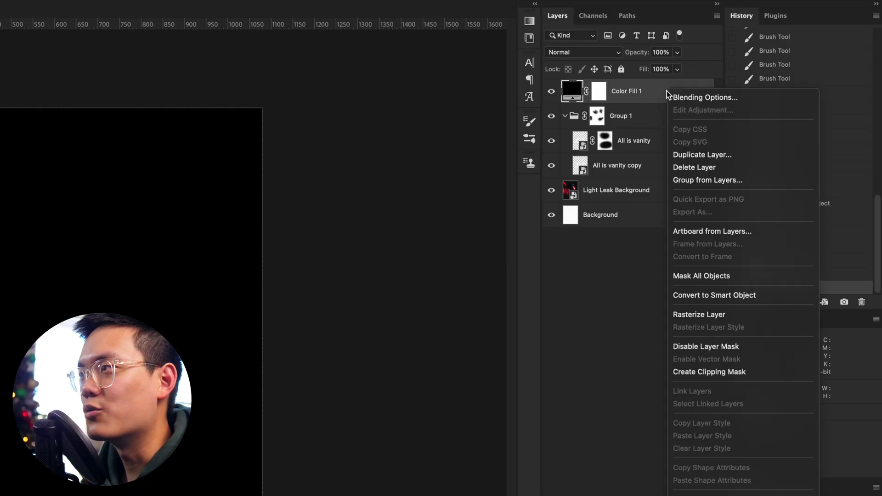
pyautogui.click(741, 315)
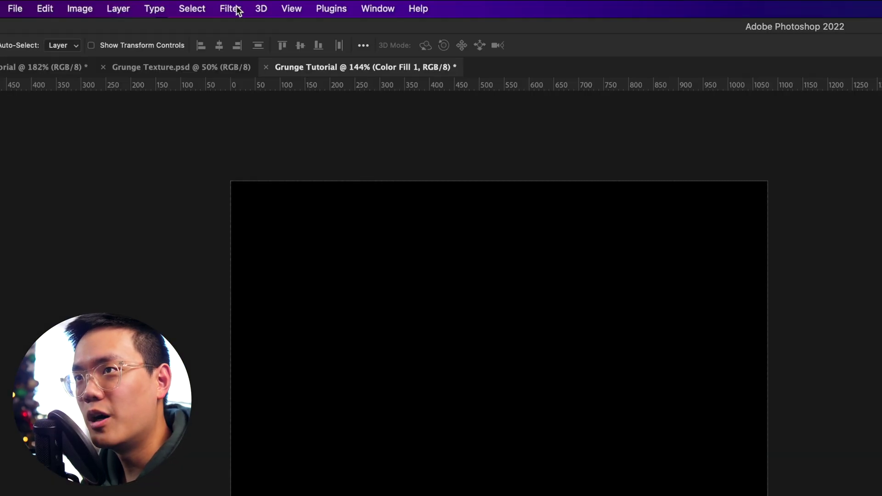
pyautogui.click(238, 11)
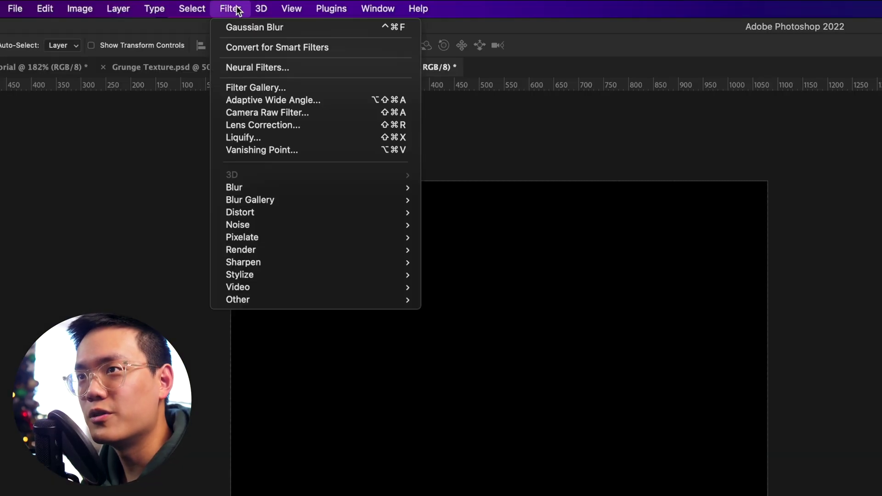
pyautogui.moveTo(361, 228)
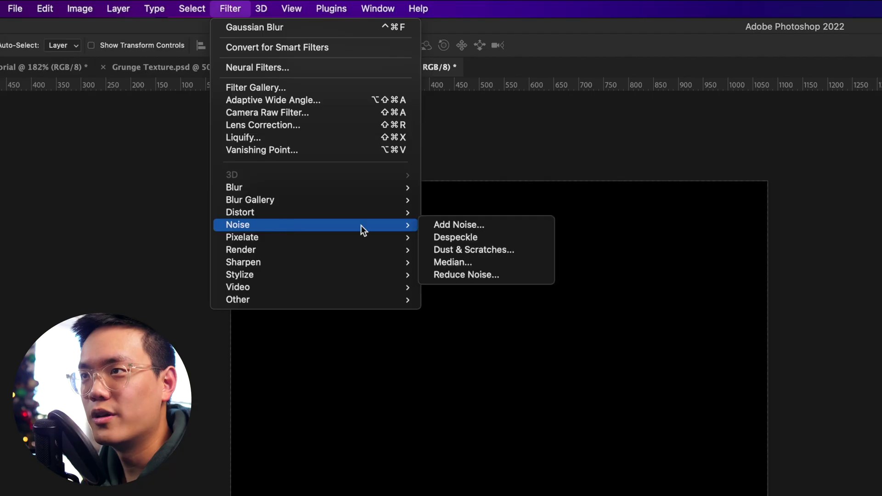
pyautogui.click(443, 225)
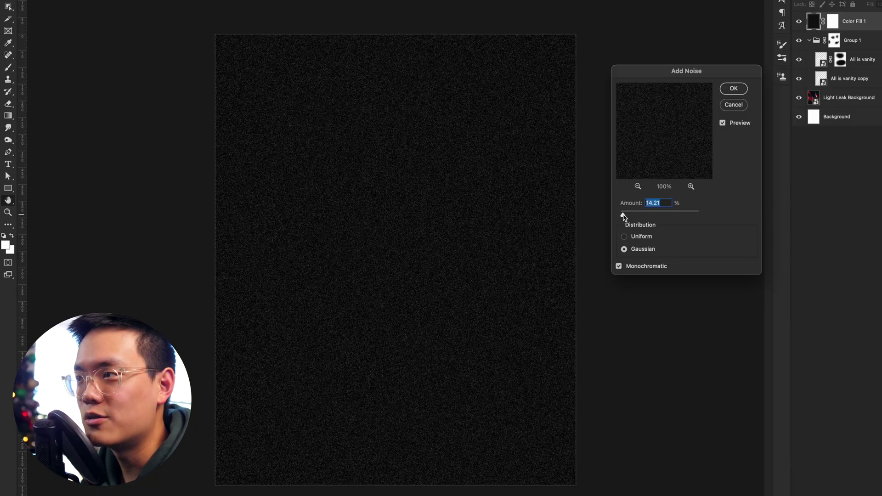
pyautogui.moveTo(624, 216)
pyautogui.mouseDown()
pyautogui.moveTo(634, 213)
pyautogui.moveTo(616, 216)
pyautogui.moveTo(639, 218)
pyautogui.moveTo(624, 217)
pyautogui.mouseUp()
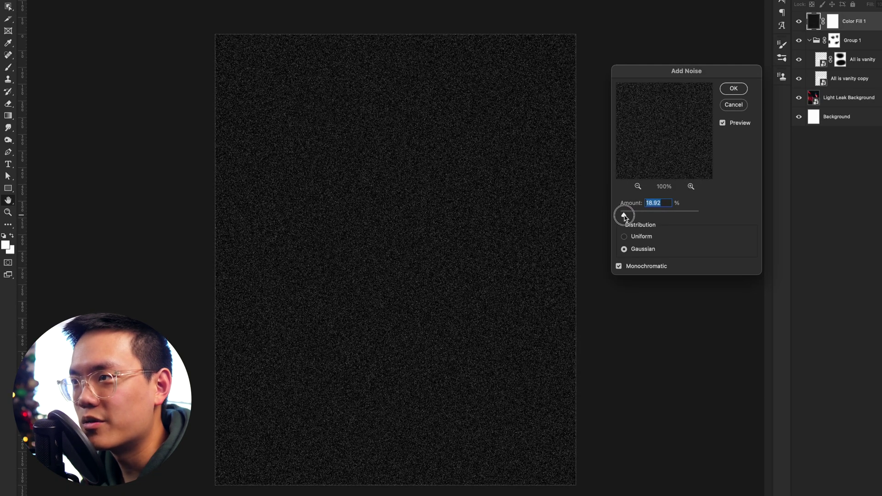
pyautogui.click(734, 89)
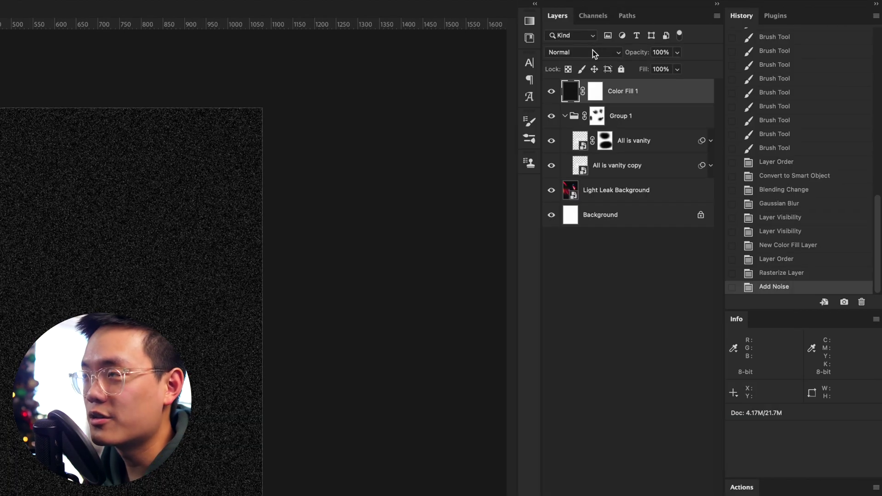
# - Set the noise layer's blend mode to Soft Light and its opacity to 72%
pyautogui.click(592, 52)
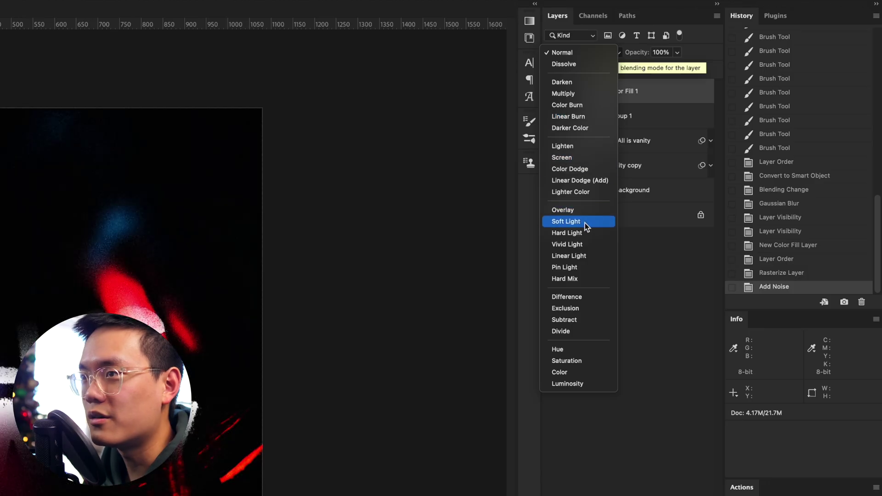
pyautogui.click(586, 221)
pyautogui.click(678, 52)
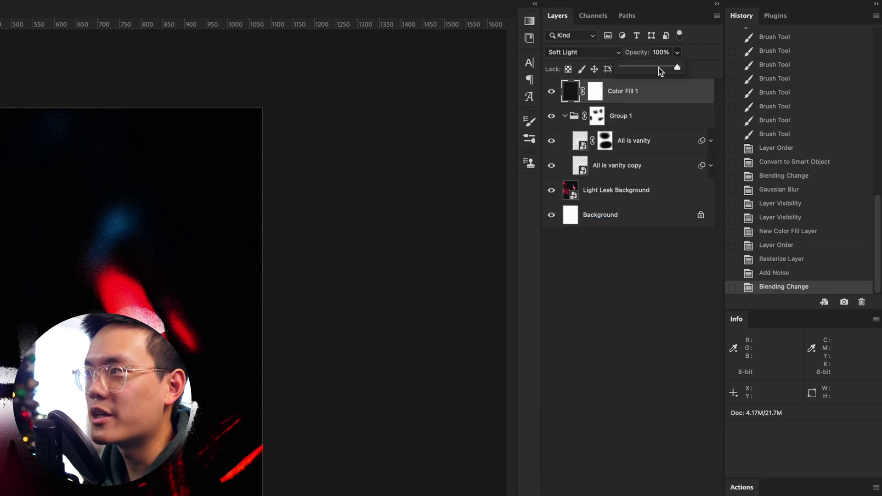
pyautogui.moveTo(647, 69); pyautogui.dragTo(649, 67)
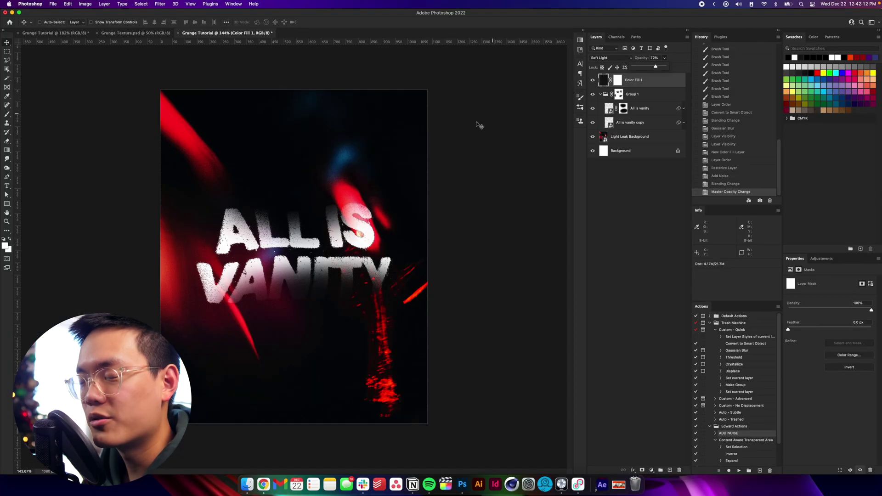
# - Check the grain over the lettering up close and raise the noise layer's opacity to 78%
pyautogui.press('super+equal')
pyautogui.press('super+equal')
pyautogui.press('super+equal')
pyautogui.press('super+equal')
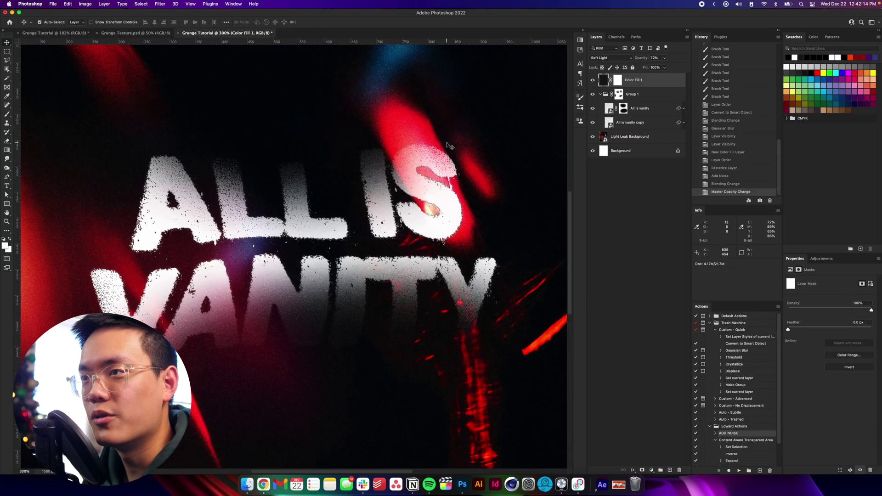
pyautogui.press('super+minus')
pyautogui.press('super+minus')
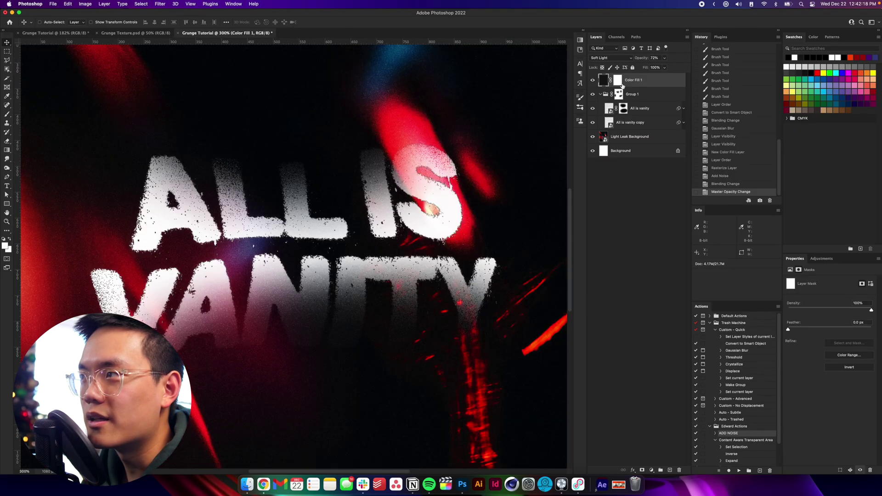
pyautogui.click(664, 59)
pyautogui.press('7')
pyautogui.press('8')
pyautogui.press('super+1')
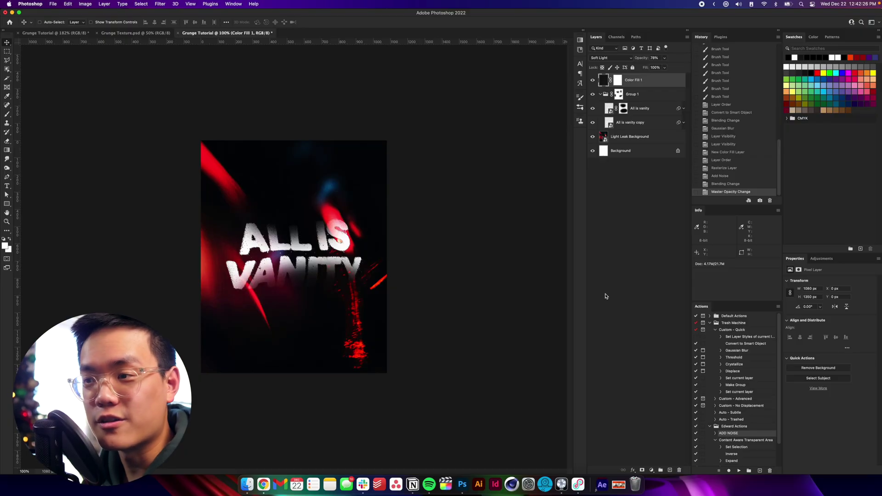
# - Place the Grunge Texture JPG from the Assets folder as the top layer, rotated 90° and enlarged to cover the whole canvas
pyautogui.click(248, 484)
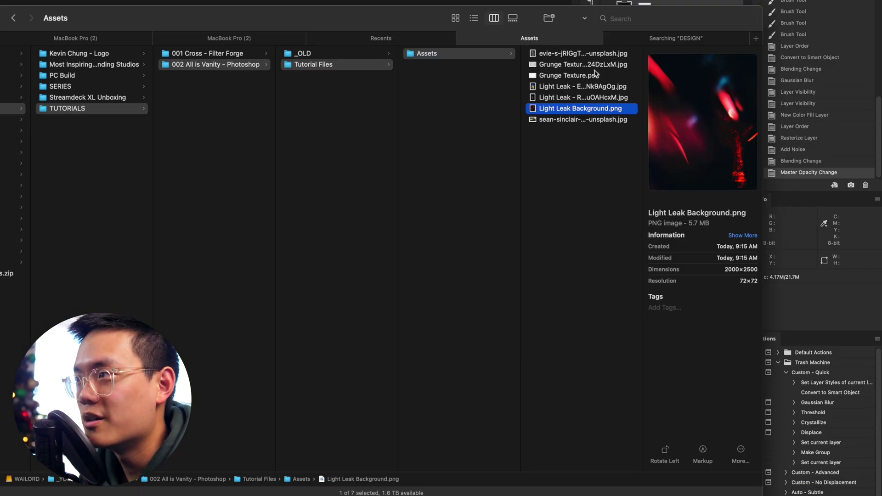
pyautogui.moveTo(560, 69); pyautogui.dragTo(230, 209)
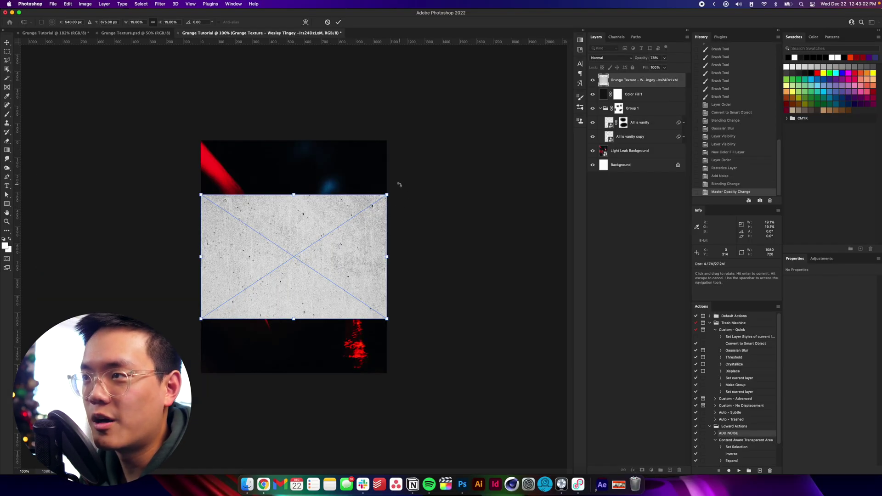
pyautogui.moveTo(400, 185); pyautogui.dragTo(345, 339)
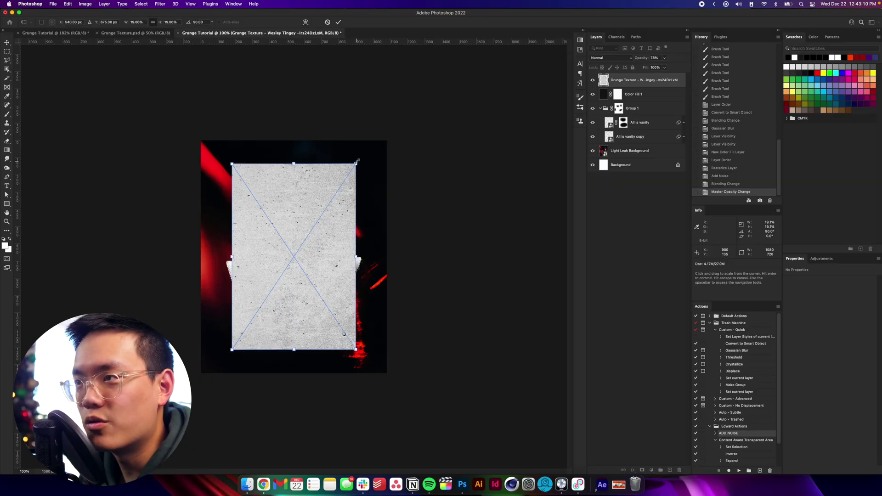
pyautogui.moveTo(357, 161); pyautogui.dragTo(391, 110)
pyautogui.press('Return')
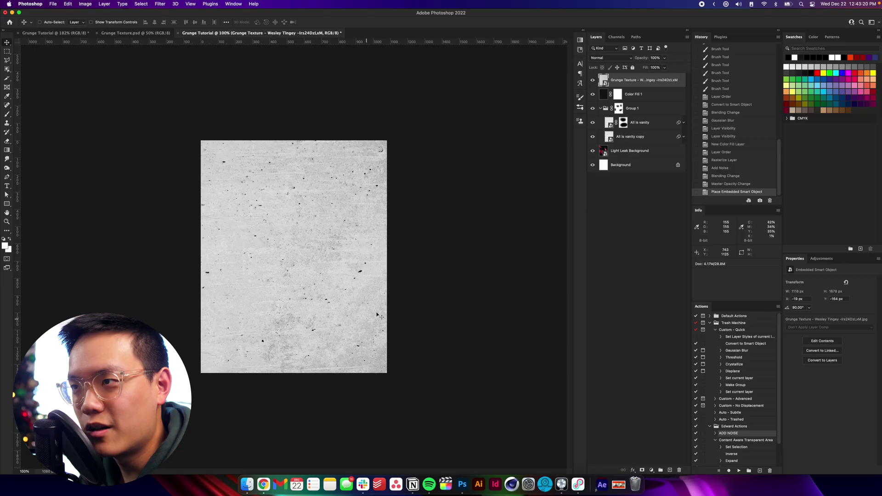
# - Compare the design with and without the grunge texture layer, and invert the texture's colors
pyautogui.click(592, 81)
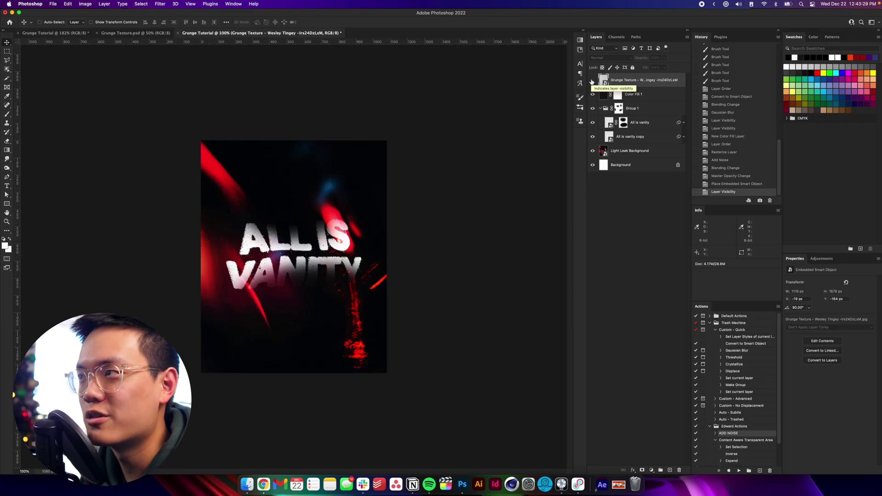
pyautogui.click(592, 81)
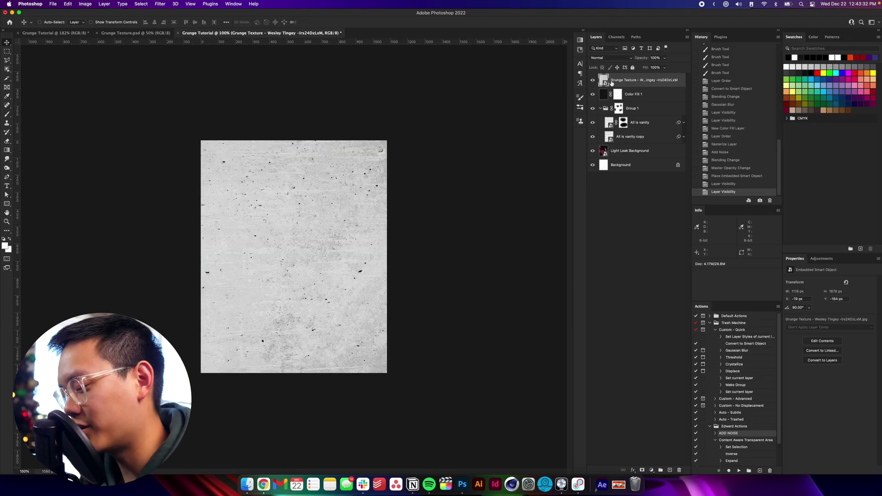
pyautogui.press('super+i')
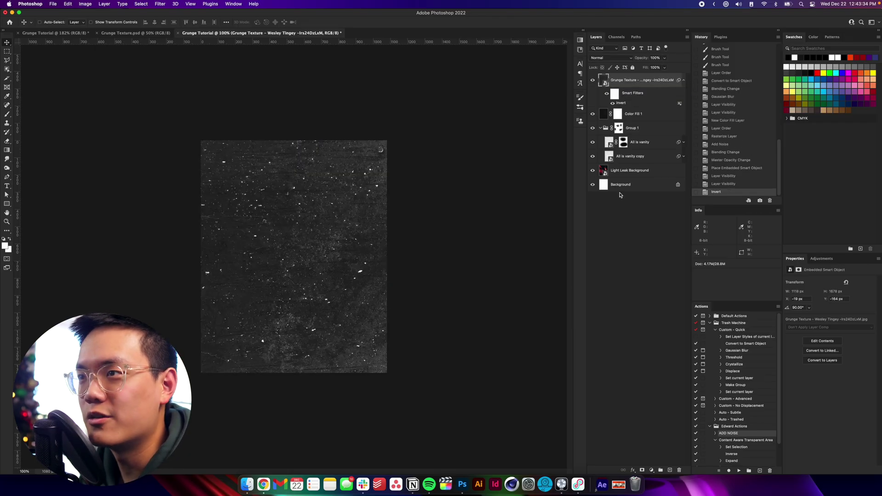
# - Set the grunge texture layer's blend mode to Screen and its opacity to 24%
pyautogui.click(618, 57)
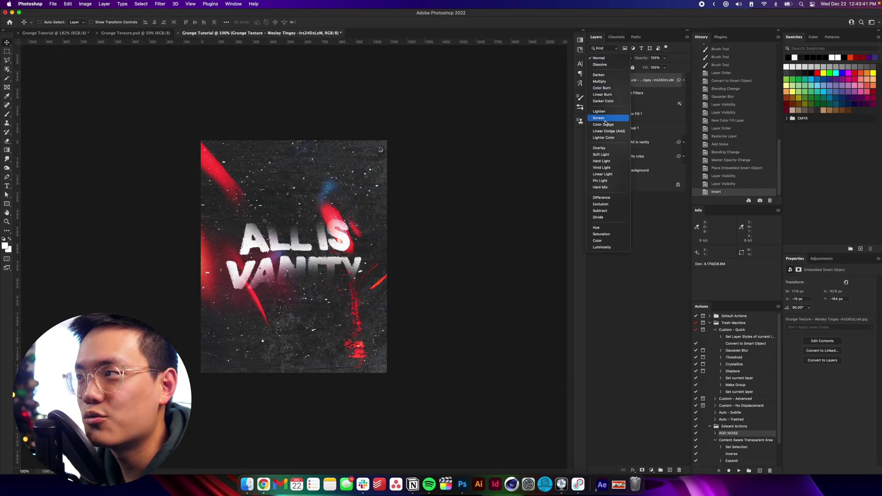
pyautogui.click(605, 121)
pyautogui.click(664, 58)
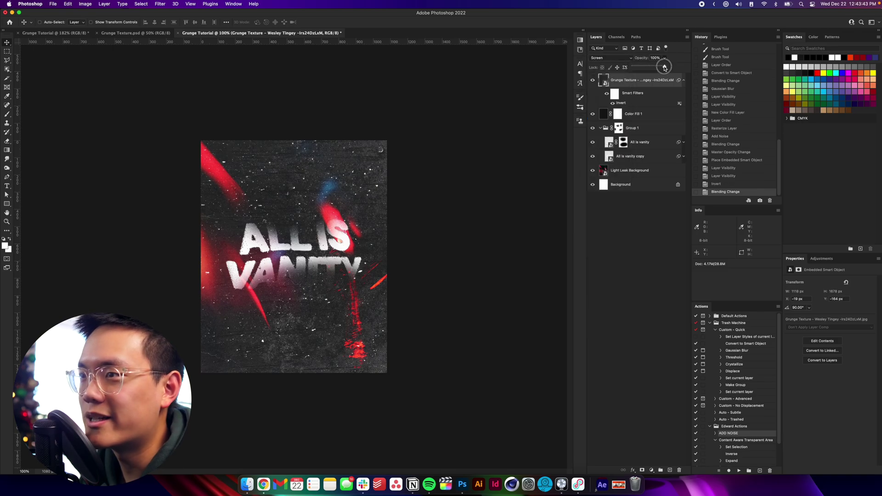
pyautogui.moveTo(664, 67); pyautogui.dragTo(641, 67)
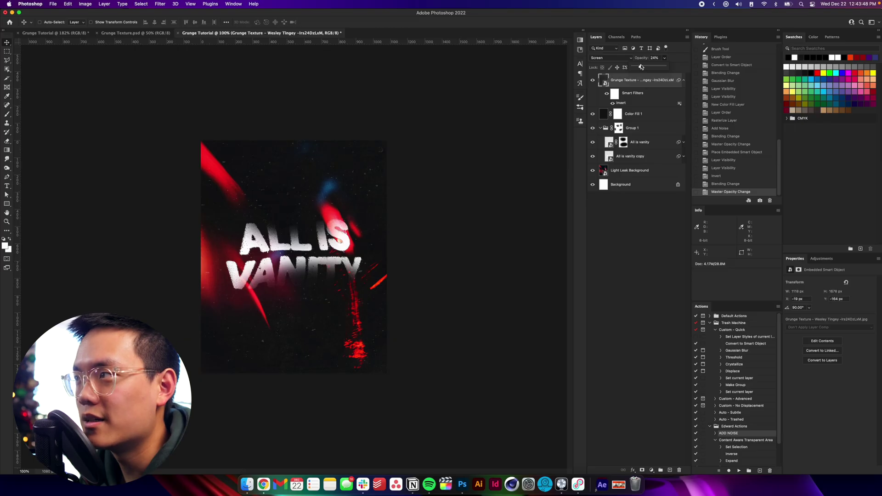
pyautogui.click(627, 282)
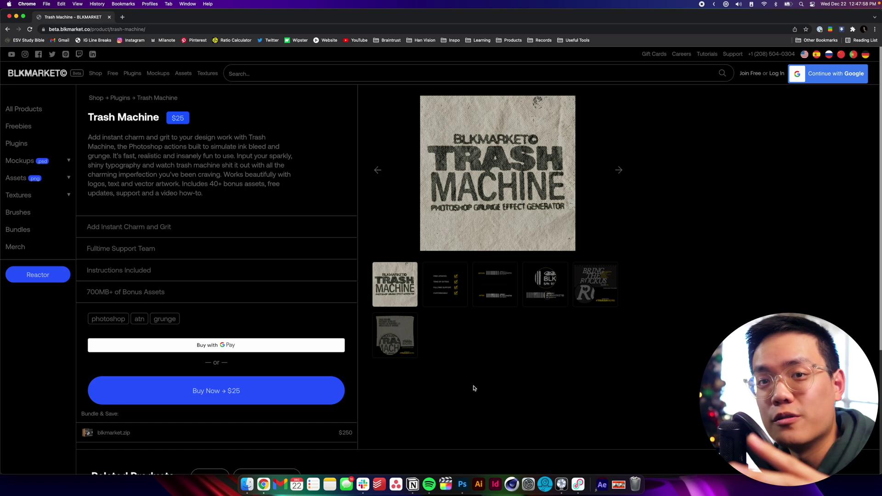
# - Switch to Photoshop and run the Trash Machine "Custom - Quick" action on the title, accepting a 3.7 px Gaussian Blur and an adjusted Threshold
pyautogui.click(463, 484)
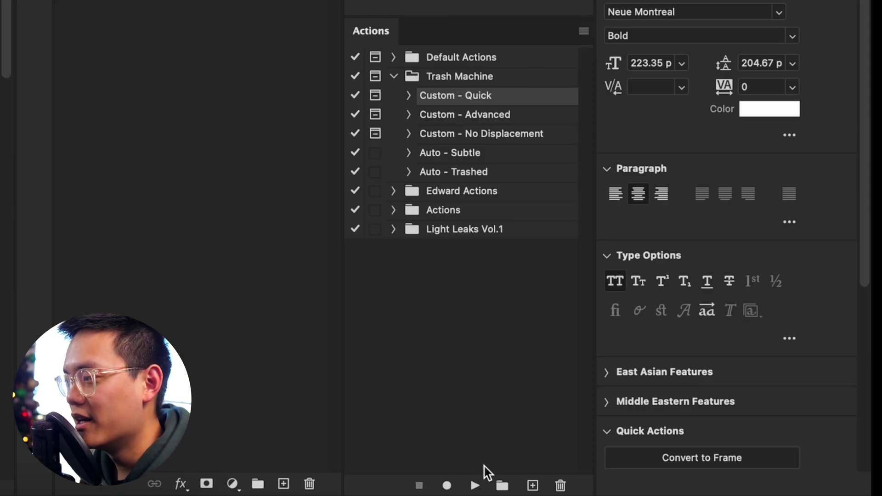
pyautogui.click(475, 487)
pyautogui.moveTo(537, 205); pyautogui.dragTo(513, 207)
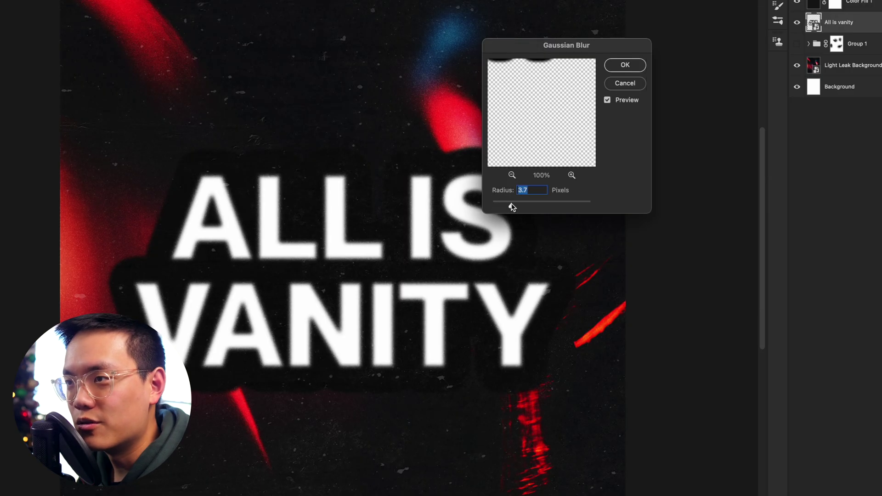
pyautogui.click(634, 68)
pyautogui.moveTo(583, 143); pyautogui.dragTo(557, 143)
pyautogui.click(715, 78)
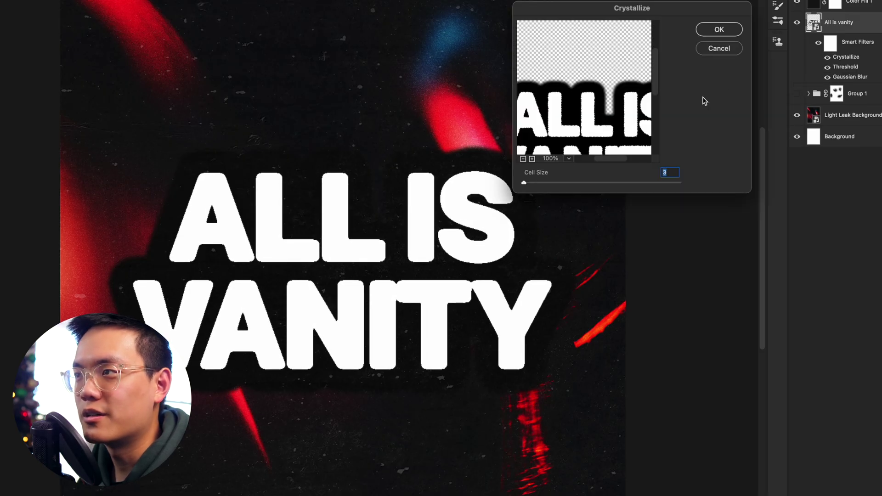
# - Accept Crystallize with cell size 3 and set the Displace filter's horizontal and vertical scale to 30
pyautogui.click(719, 30)
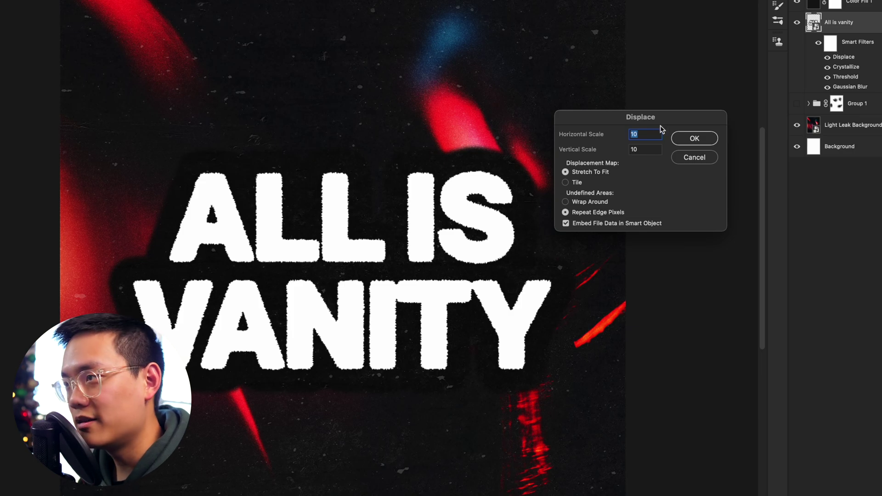
pyautogui.write('30')
pyautogui.press('Tab')
pyautogui.write('30')
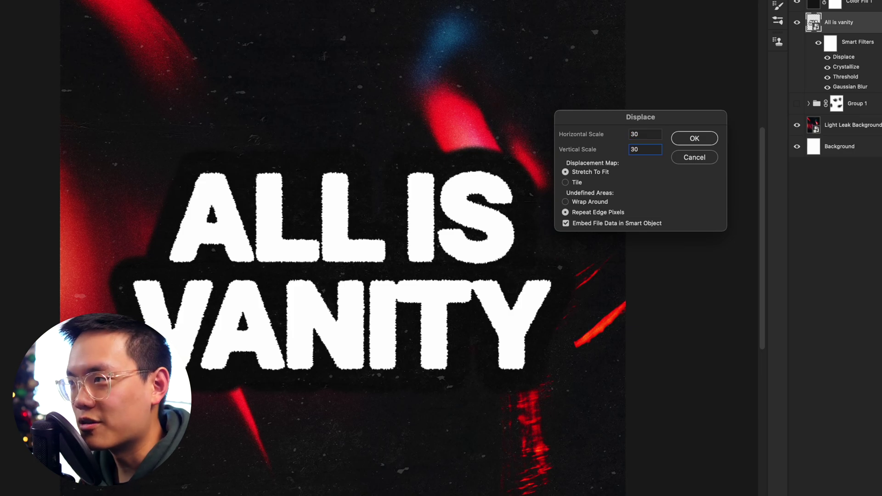
pyautogui.press('Return')
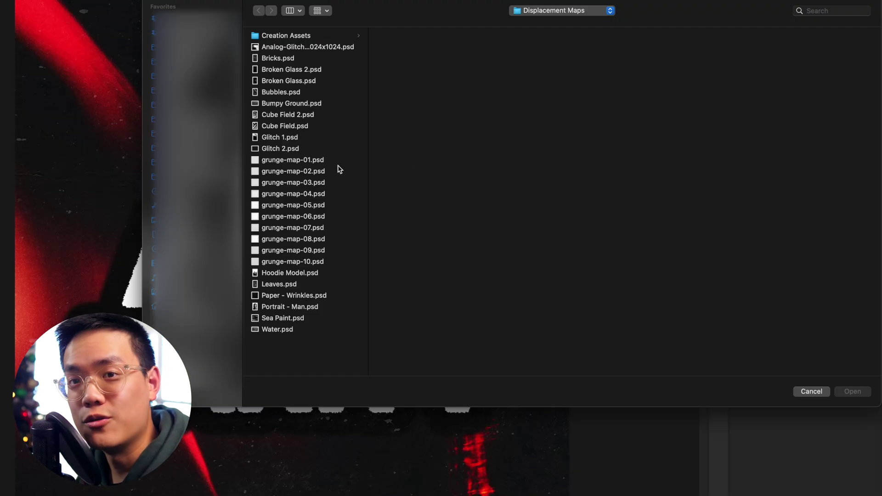
# - Preview several grunge maps in the Displacement Maps folder and load grunge-map-04.psd as the title's displacement map
pyautogui.click(327, 161)
pyautogui.click(328, 262)
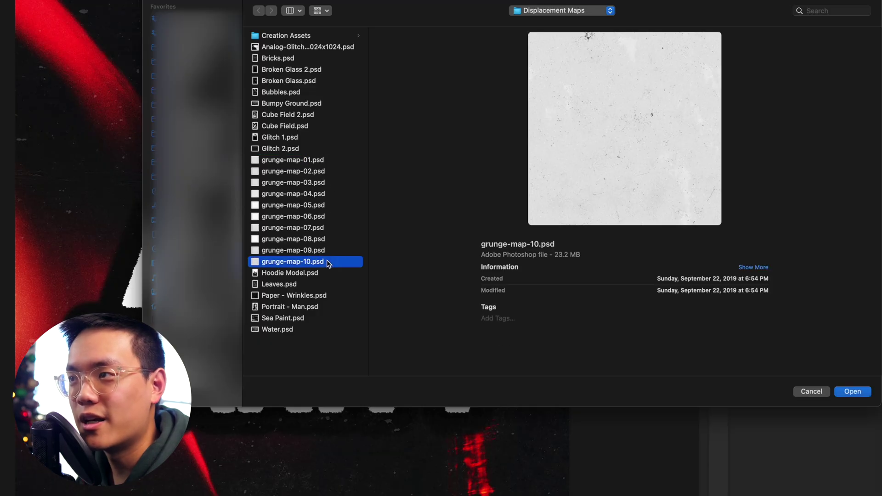
pyautogui.click(326, 205)
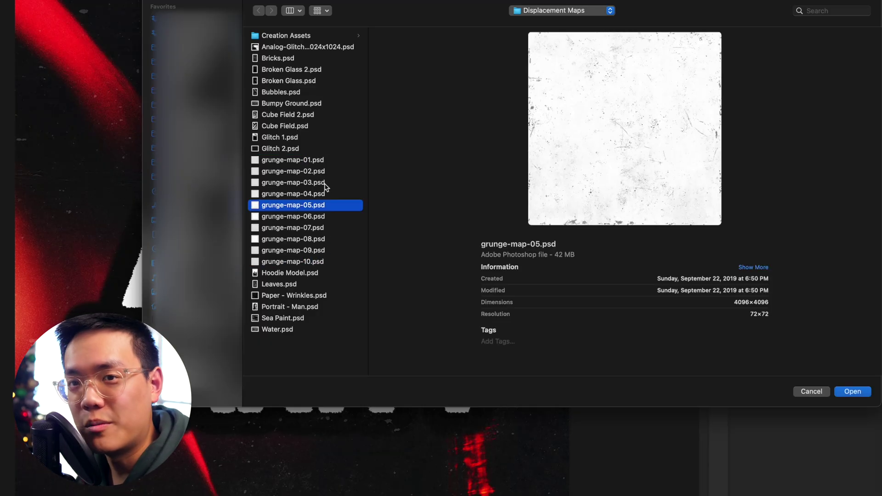
pyautogui.click(324, 182)
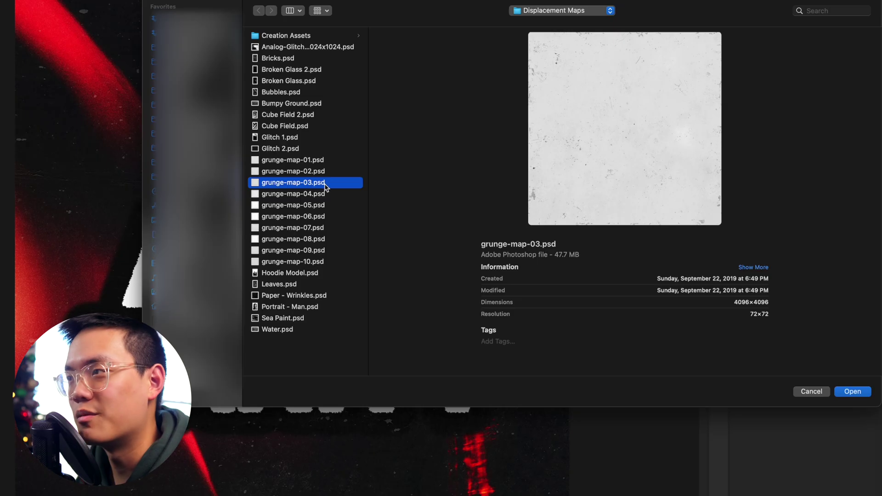
pyautogui.click(335, 195)
pyautogui.click(852, 392)
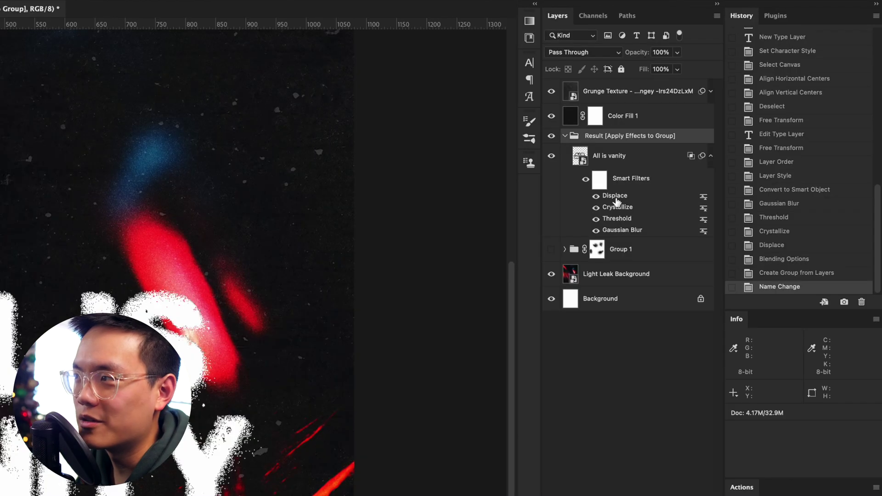
# - Set the title's Displace smart filter to a horizontal and vertical scale of 10, using the grunge-map-04.psd displacement map again
pyautogui.doubleClick(616, 197)
pyautogui.write('10')
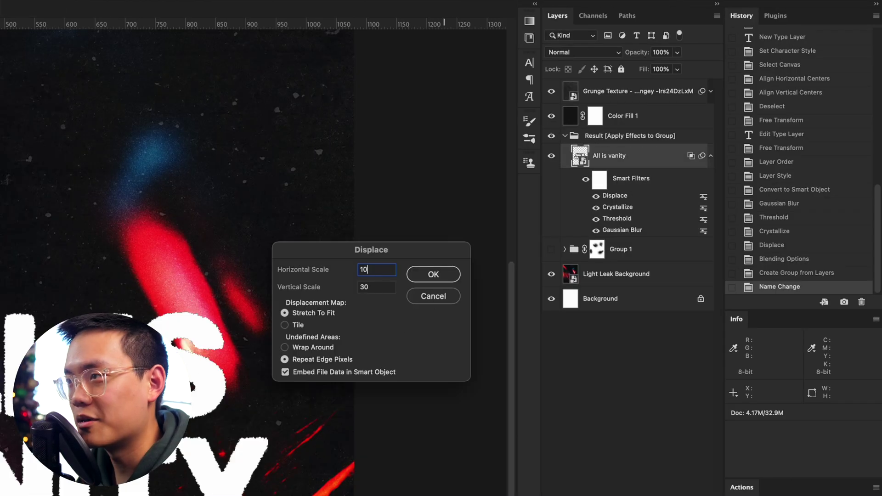
pyautogui.press('Tab')
pyautogui.write('10')
pyautogui.press('Return')
pyautogui.doubleClick(342, 193)
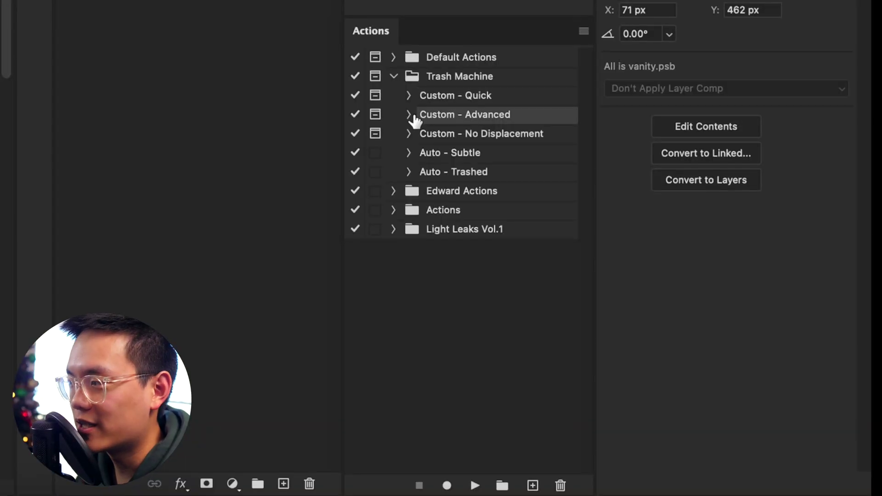
# - Examine the individual commands that make up the Trash Machine "Custom - Advanced" action
pyautogui.click(409, 114)
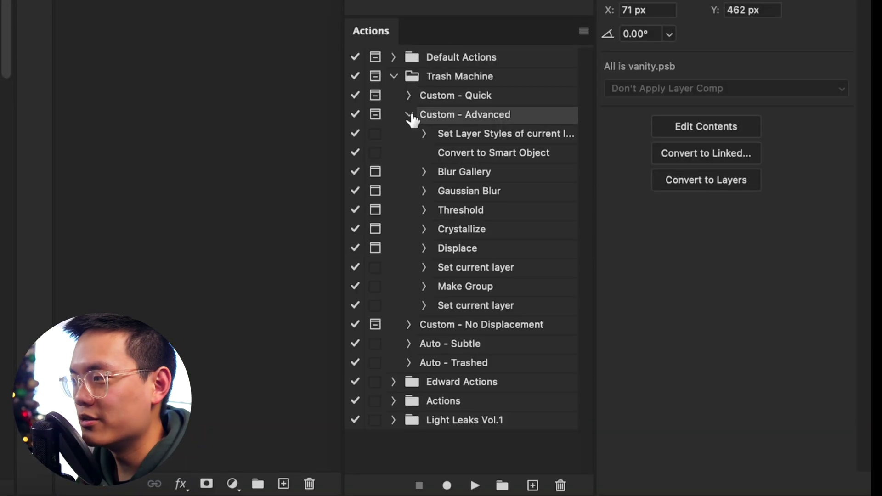
pyautogui.click(409, 115)
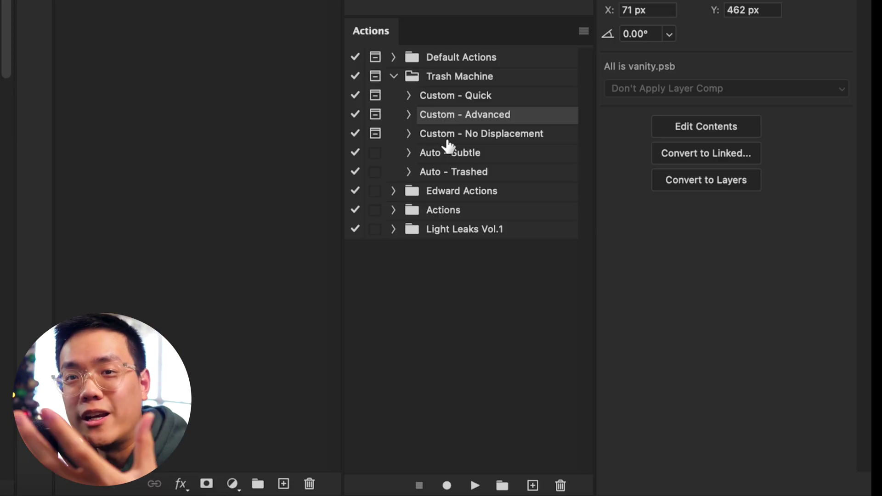